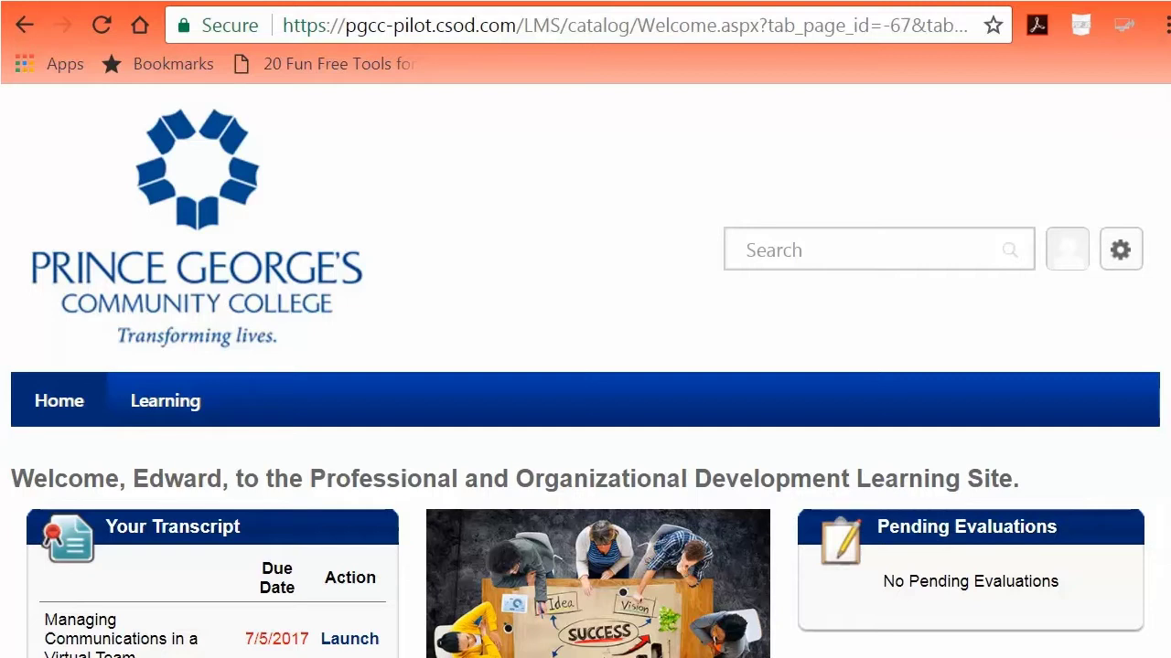
- Search the site for '7 Habits' and scroll through the results
scroll(585, 372, down, 4)
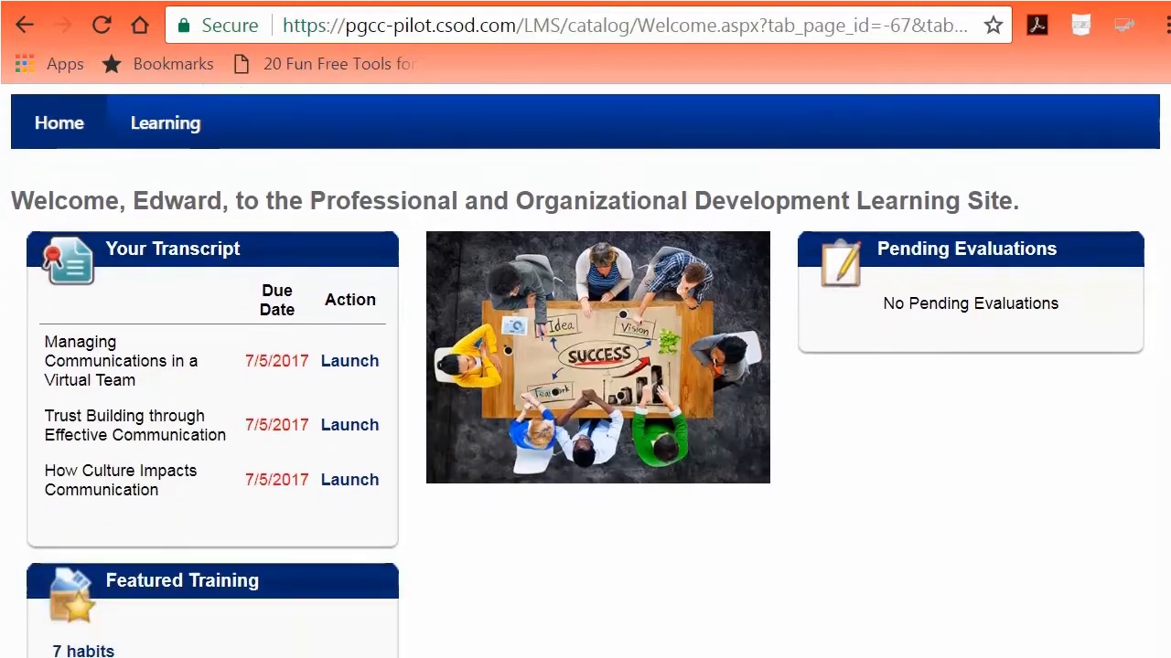
scroll(585, 372, down, 1)
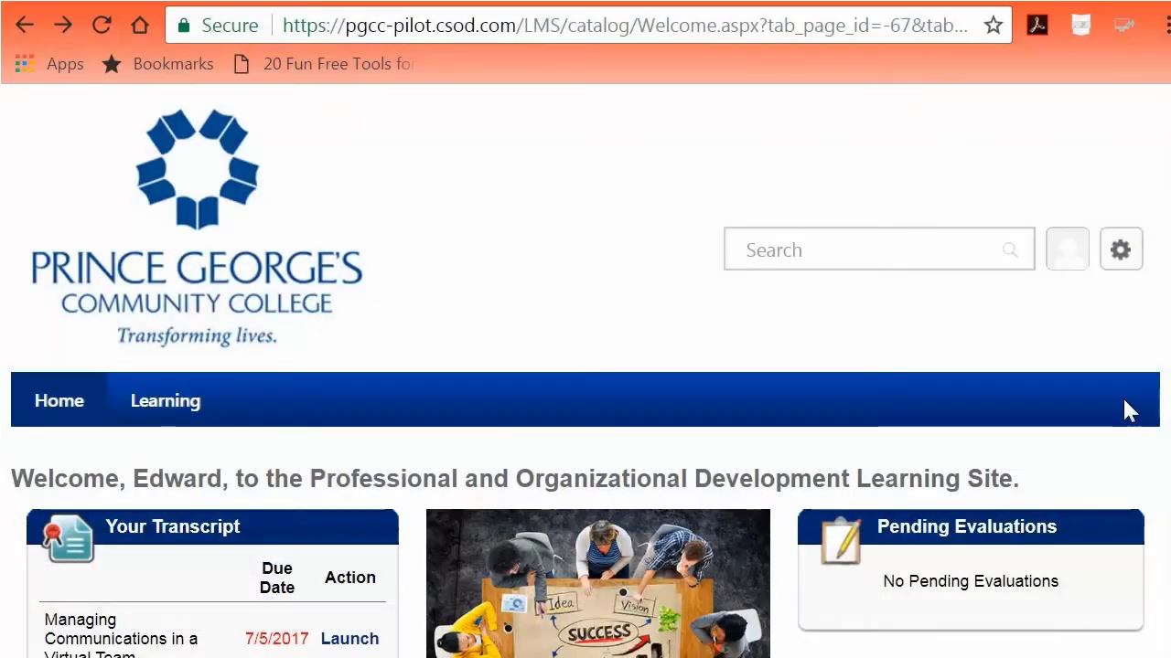
click(864, 250)
text(7 Habits)
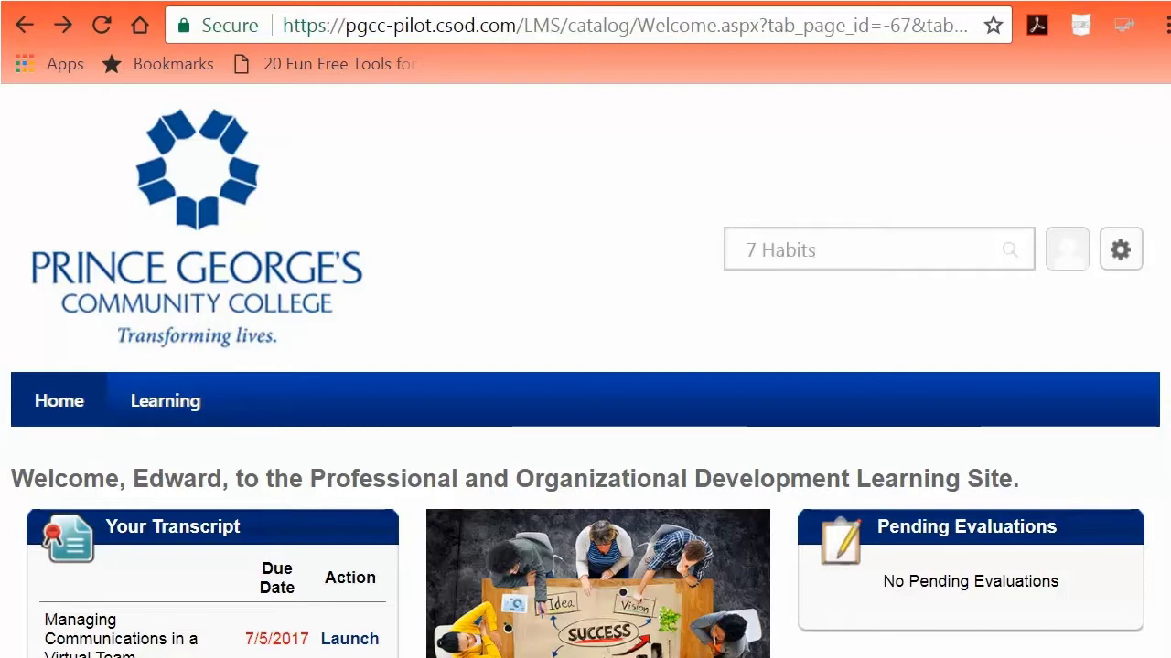
click(1009, 251)
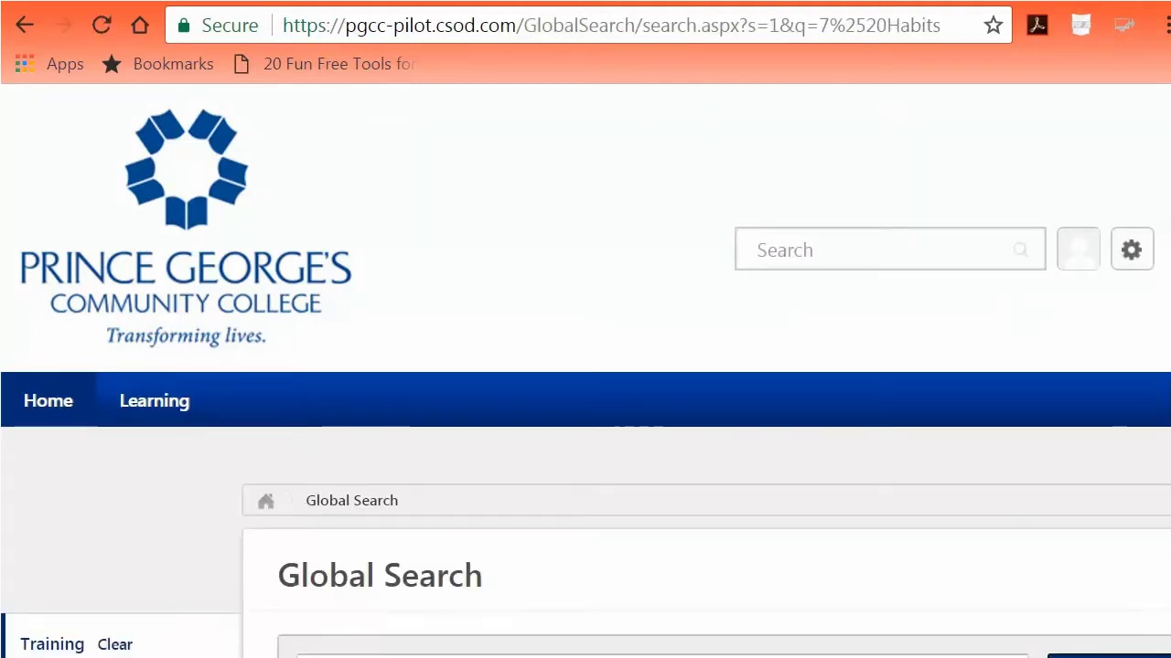
scroll(585, 366, down, 8)
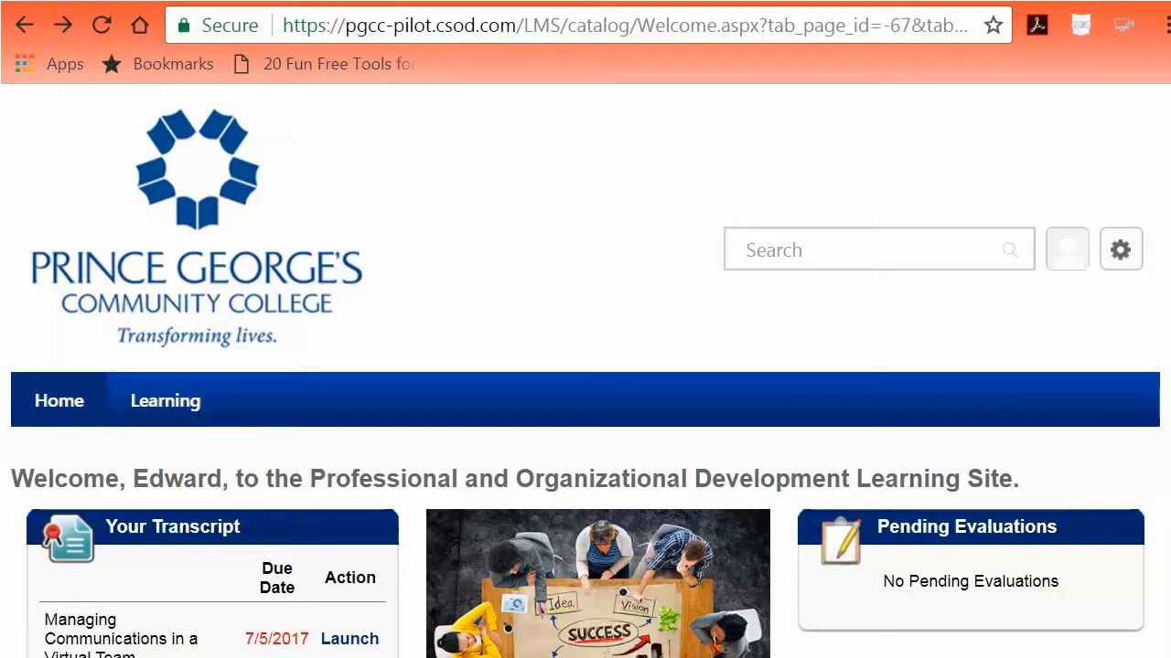
scroll(718, 540, down, 3)
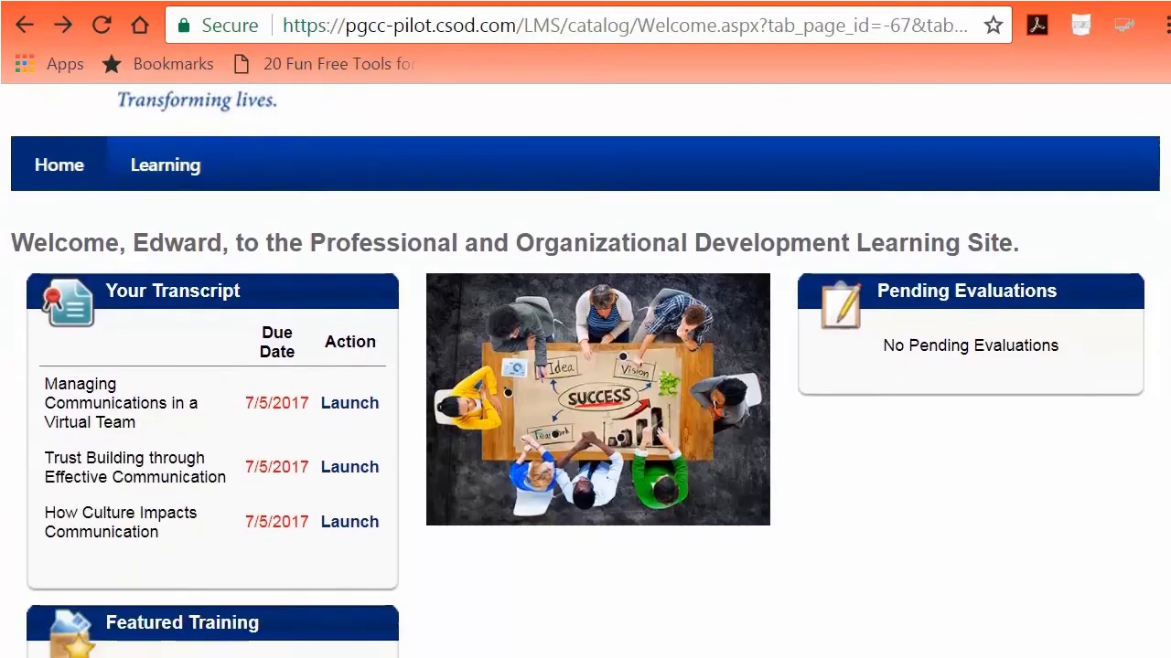
- Browse the training catalog with Event, Curriculum and Material filters and scroll the 7 Habits events
mouse_move(173, 153)
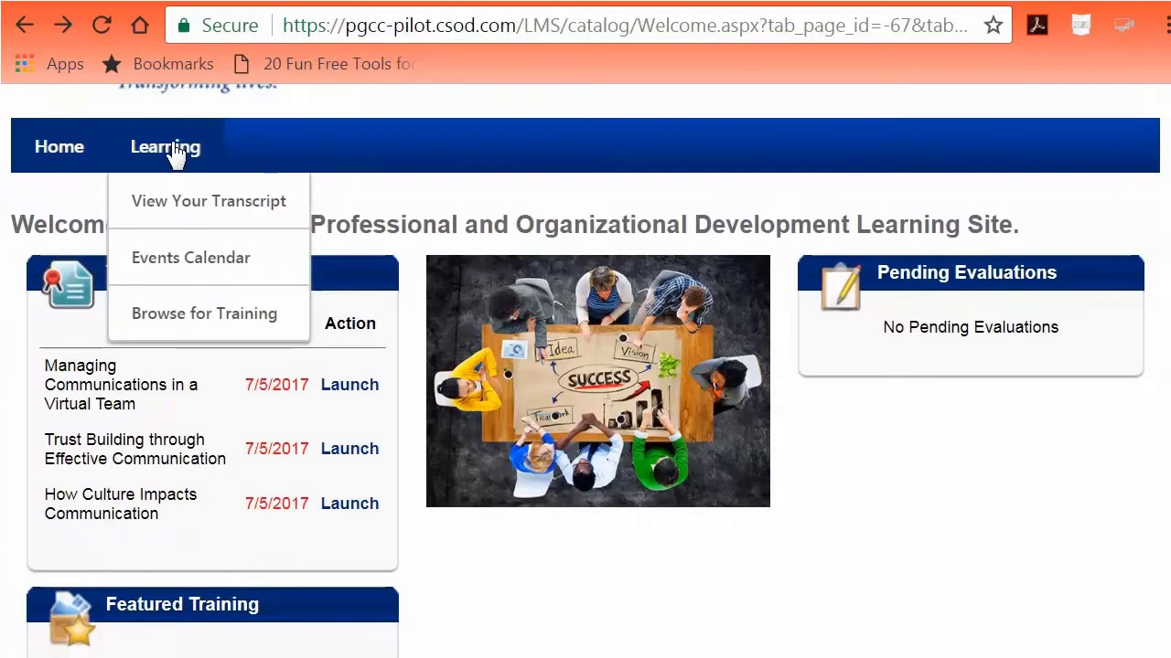
click(203, 321)
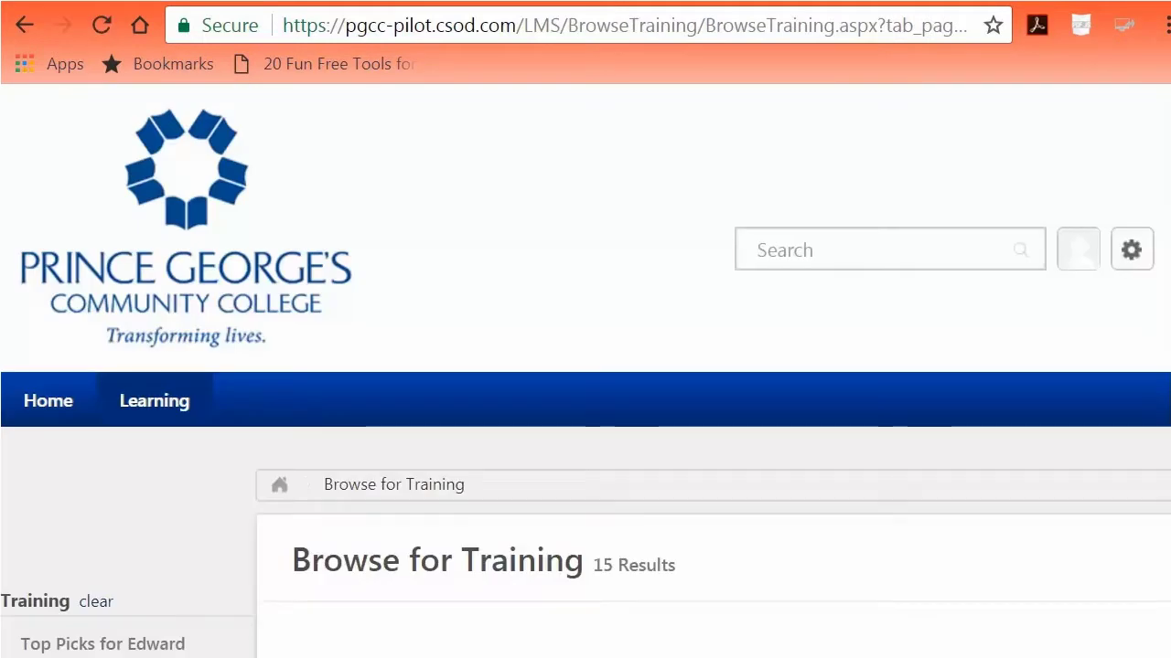
scroll(586, 411, down, 3)
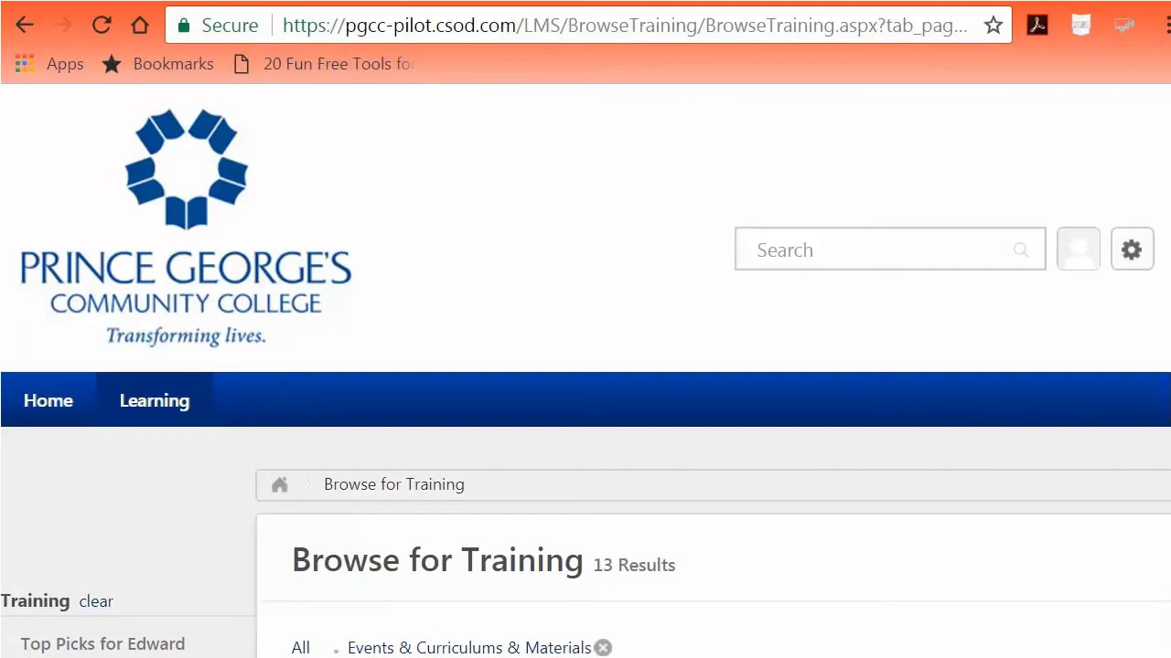
scroll(586, 411, down, 3)
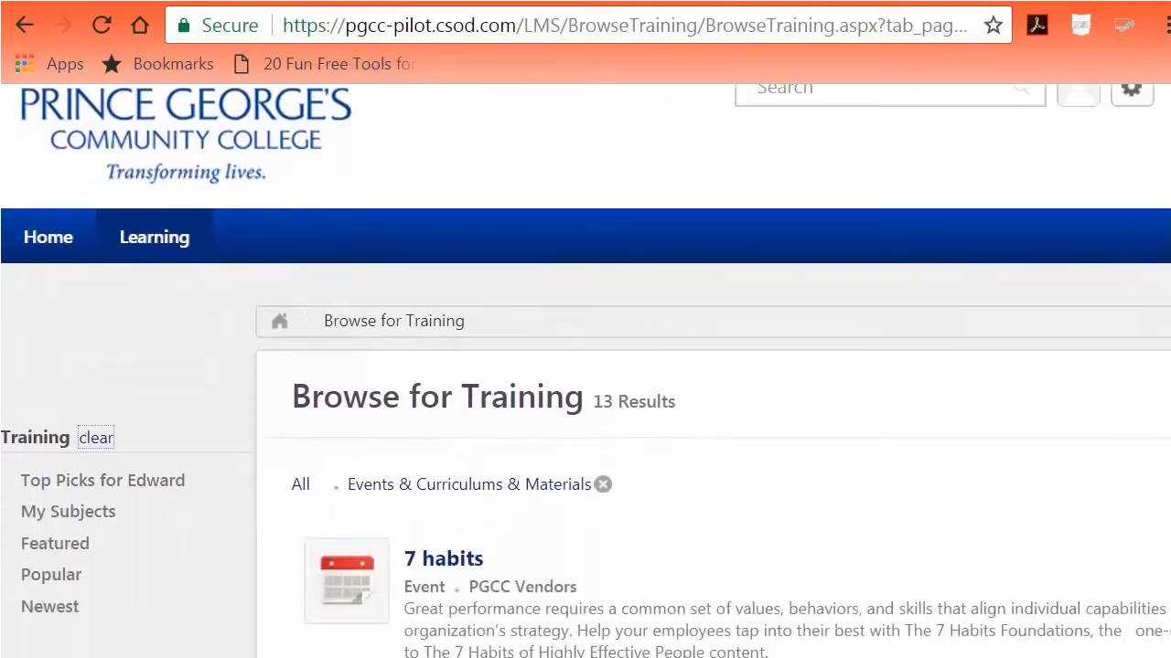
scroll(585, 371, down, 1)
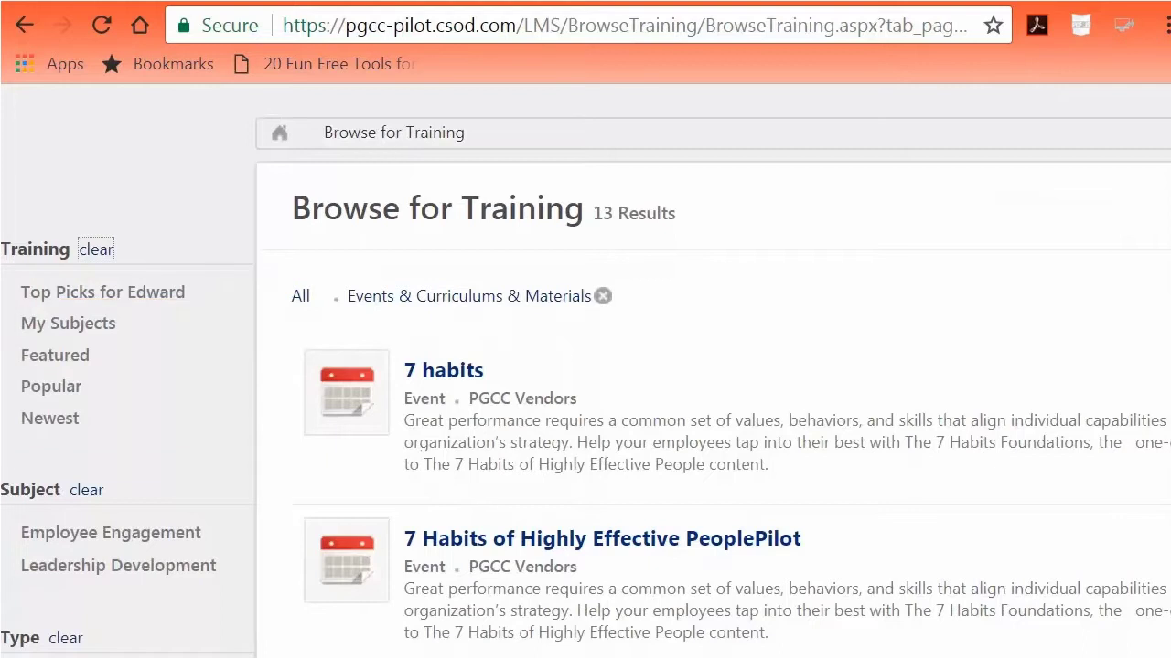
scroll(586, 366, down, 2)
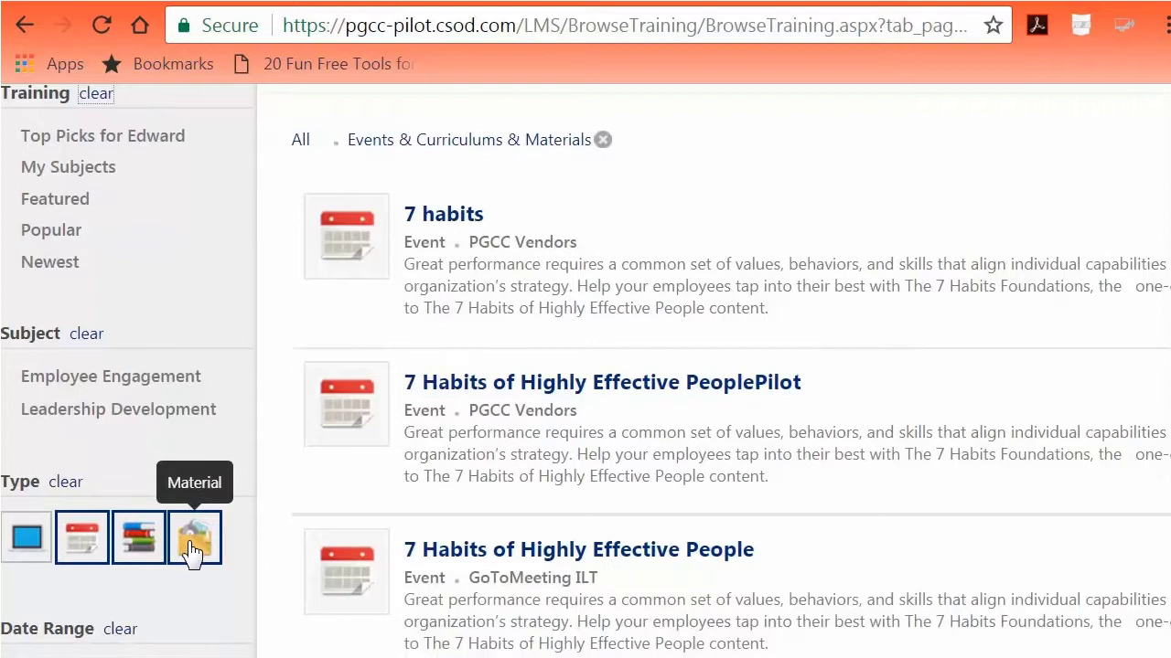
scroll(1165, 376, down, 1)
scroll(1165, 376, down, 3)
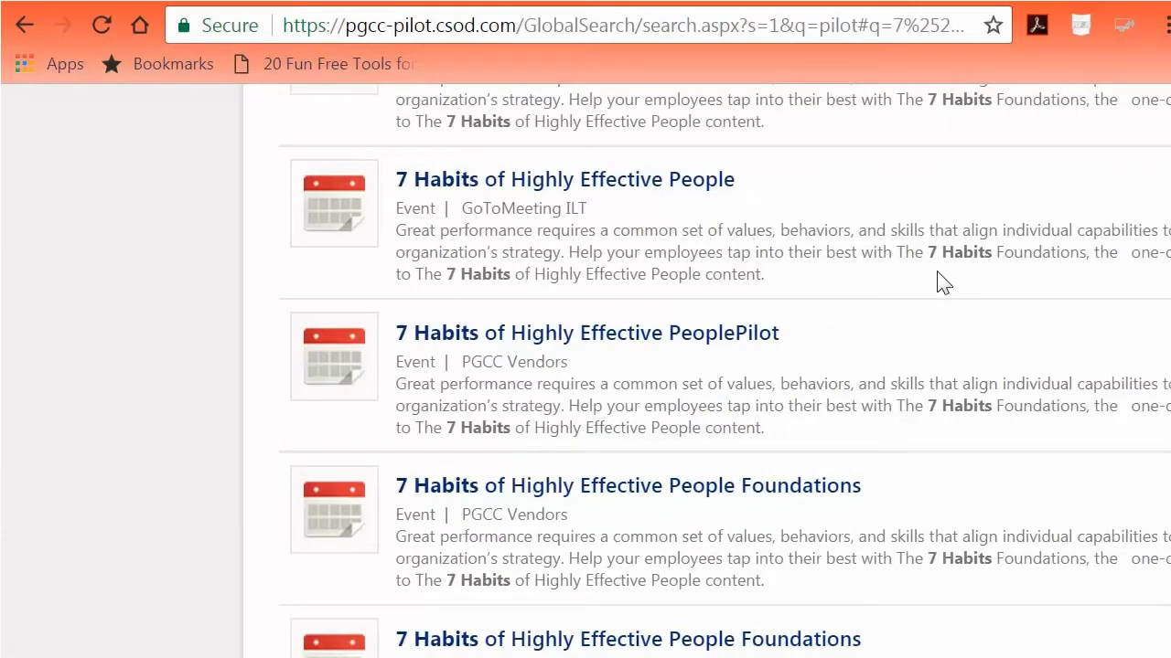
- Open 7 Habits of Highly Effective PeoplePilot and scroll to sessions 346–348 at Accokeek Hall
click(577, 342)
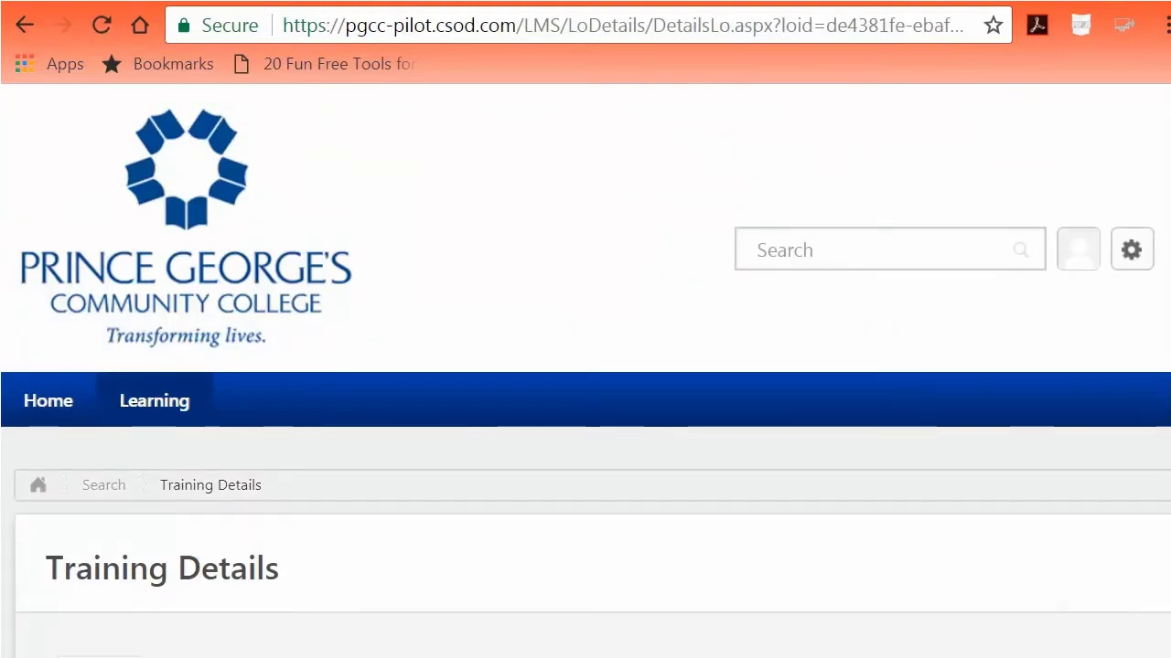
scroll(585, 366, down, 6)
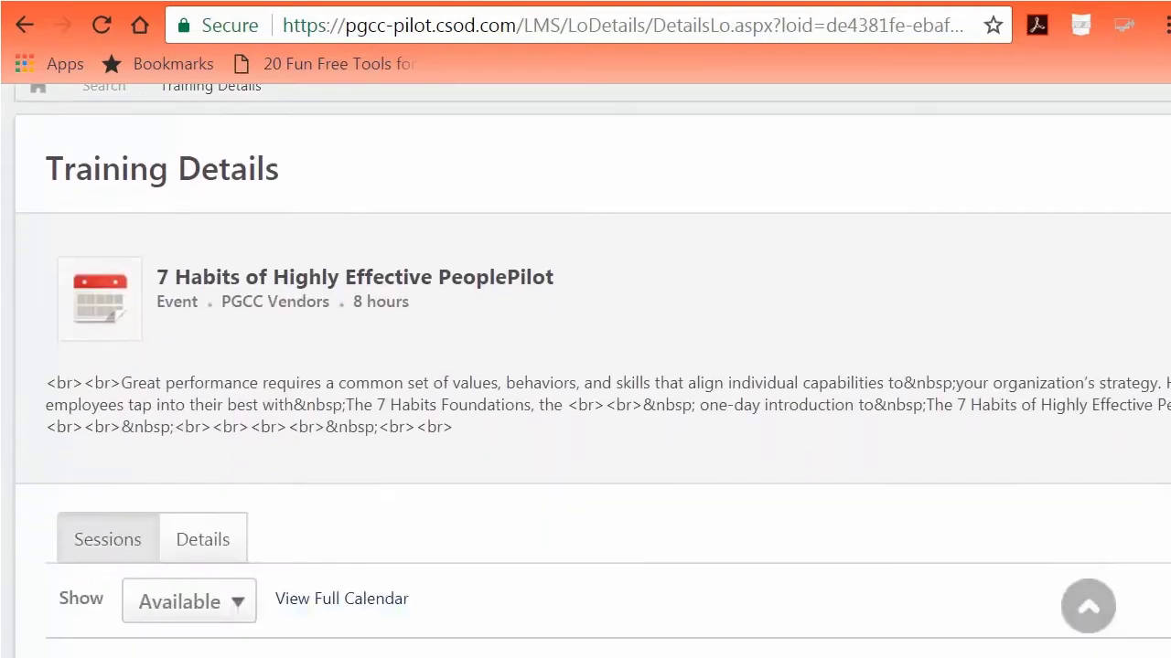
scroll(586, 366, down, 3)
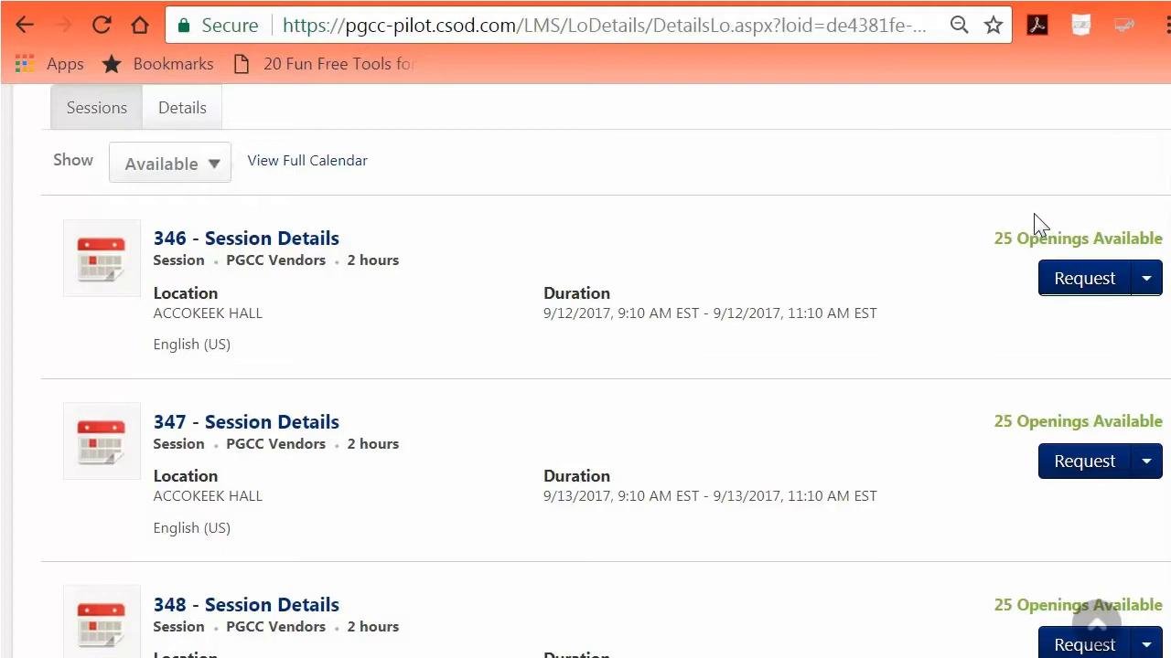
- Request a seat in session 346, then bring up the PeoplePilot transcript entry's extra actions
click(1088, 285)
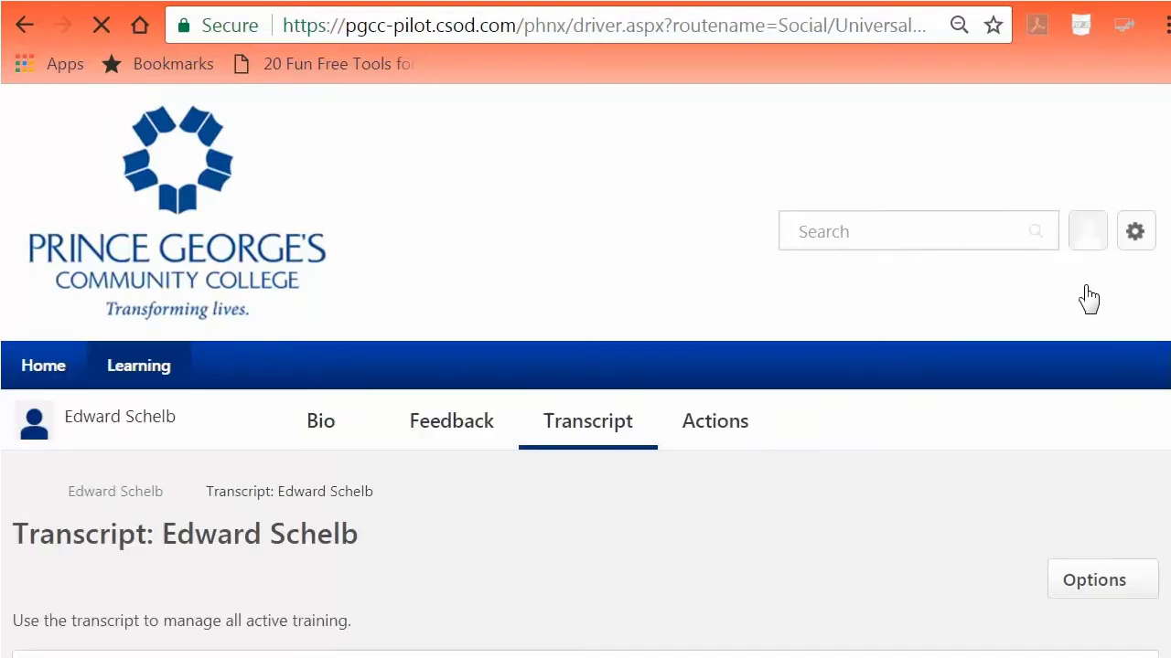
scroll(1085, 298, down, 3)
scroll(585, 371, down, 4)
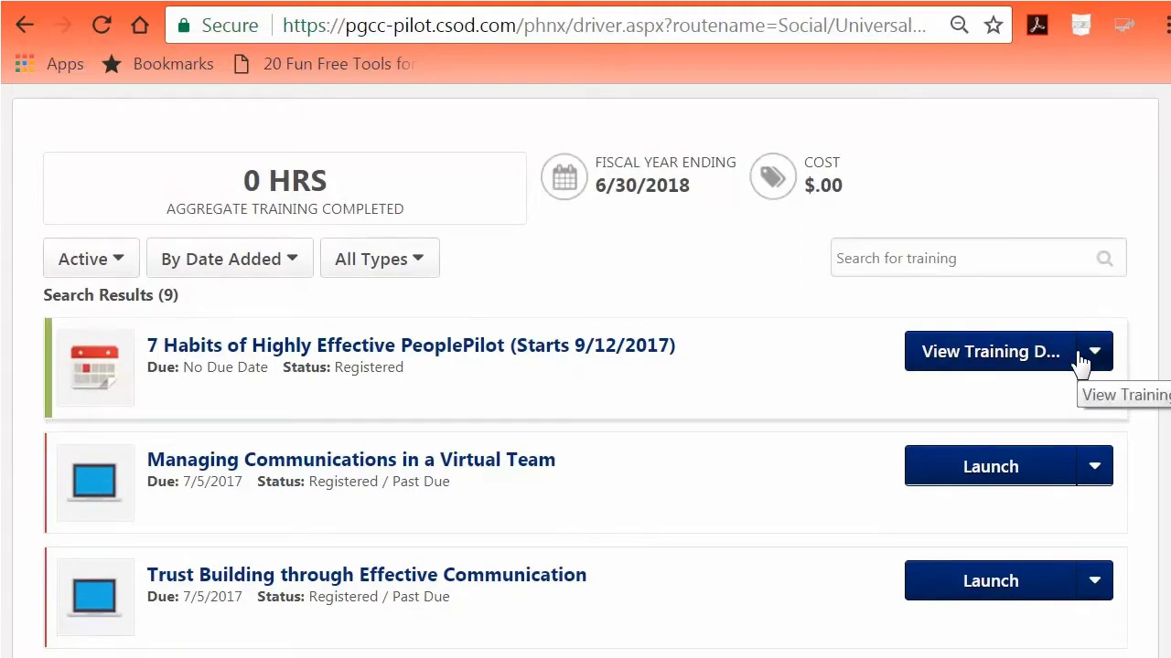
click(1081, 364)
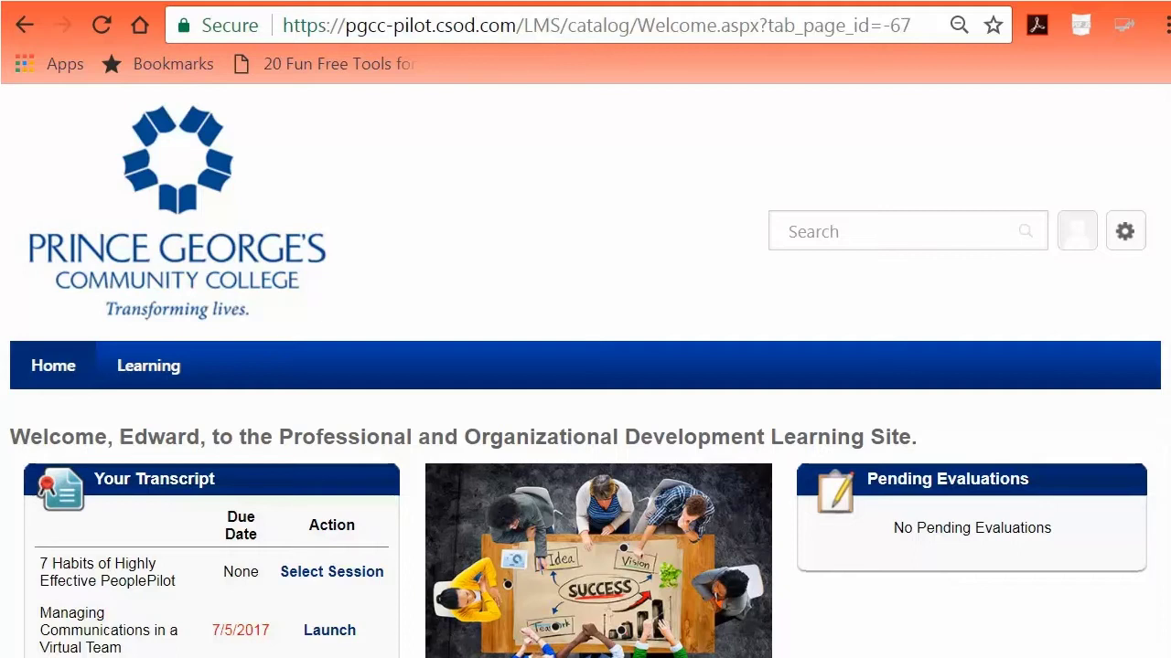
- Filter the catalog to online classes and open the CSOD - July '15 Overview_Recruiting & Onboarding course
mouse_move(152, 373)
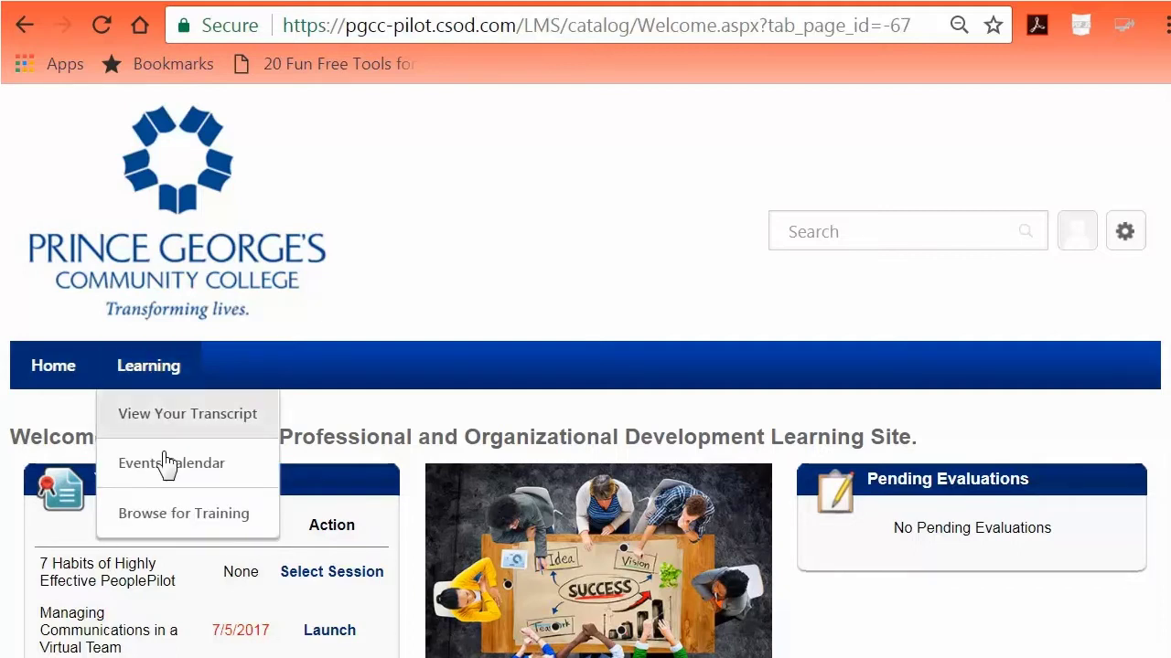
click(183, 515)
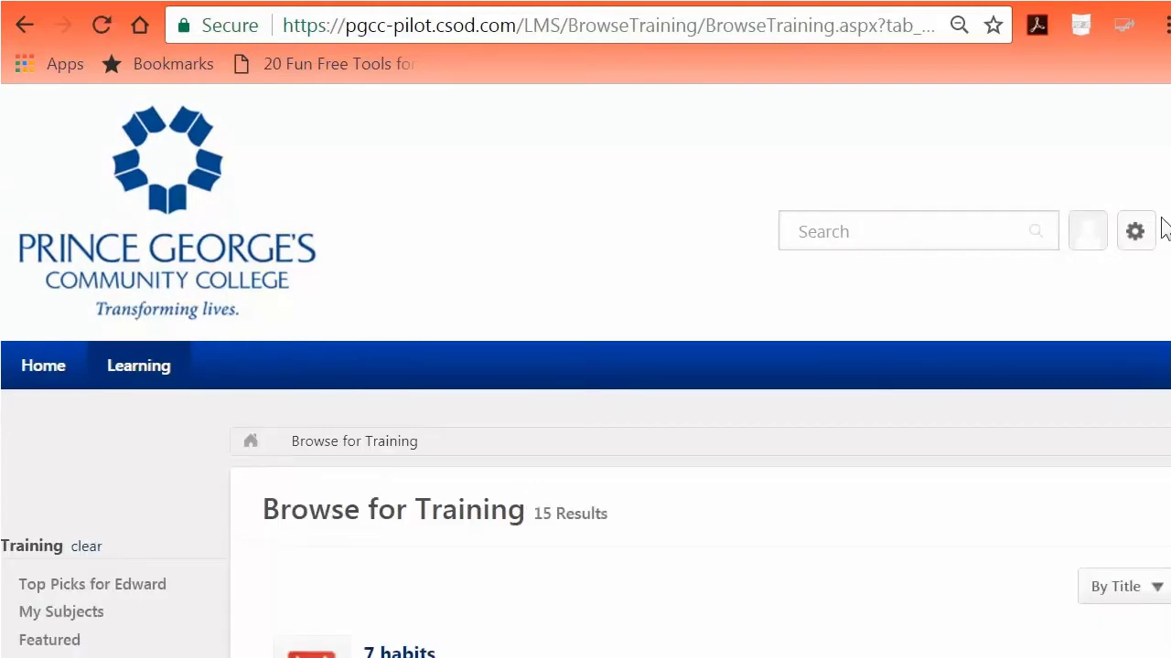
scroll(1164, 230, down, 5)
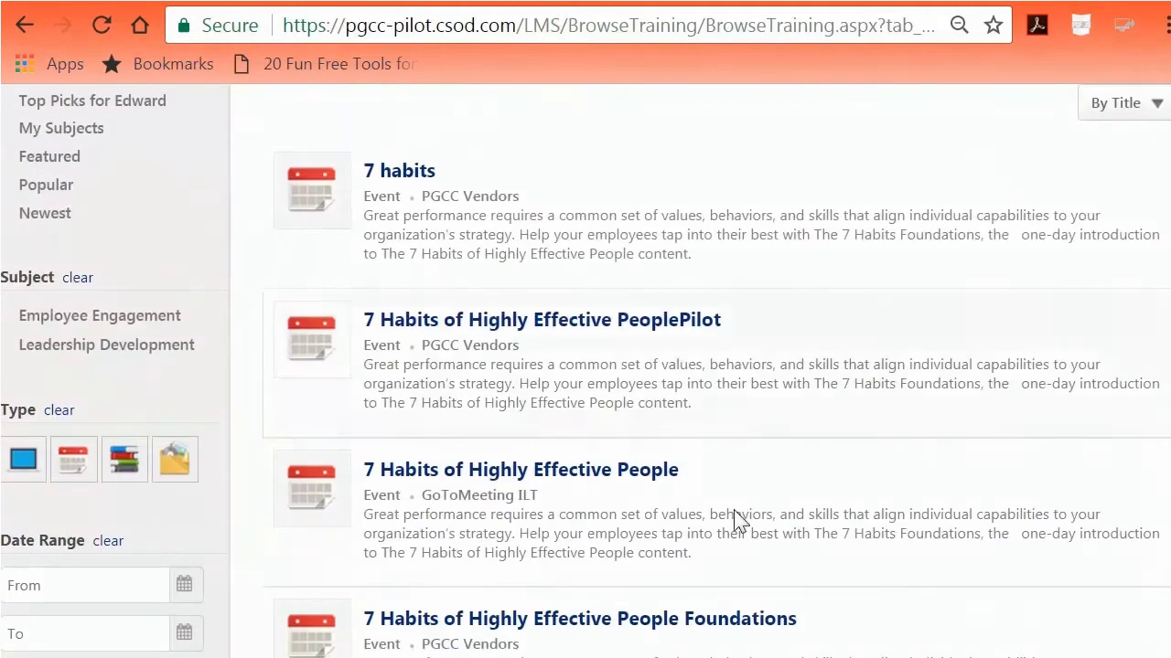
click(22, 459)
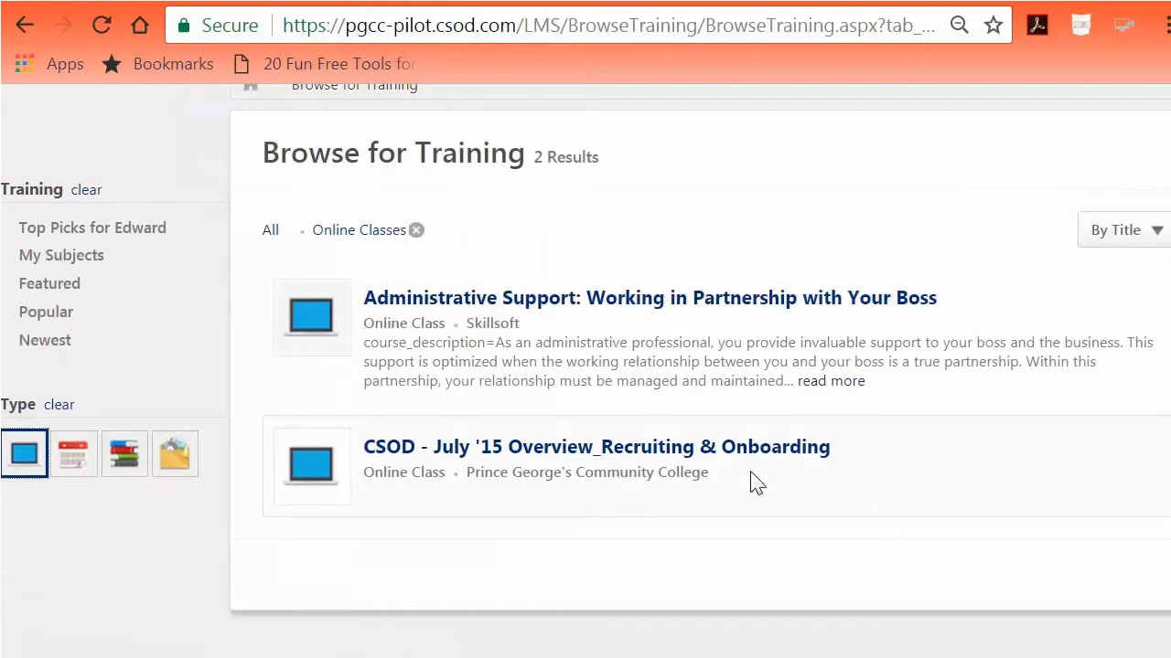
click(512, 448)
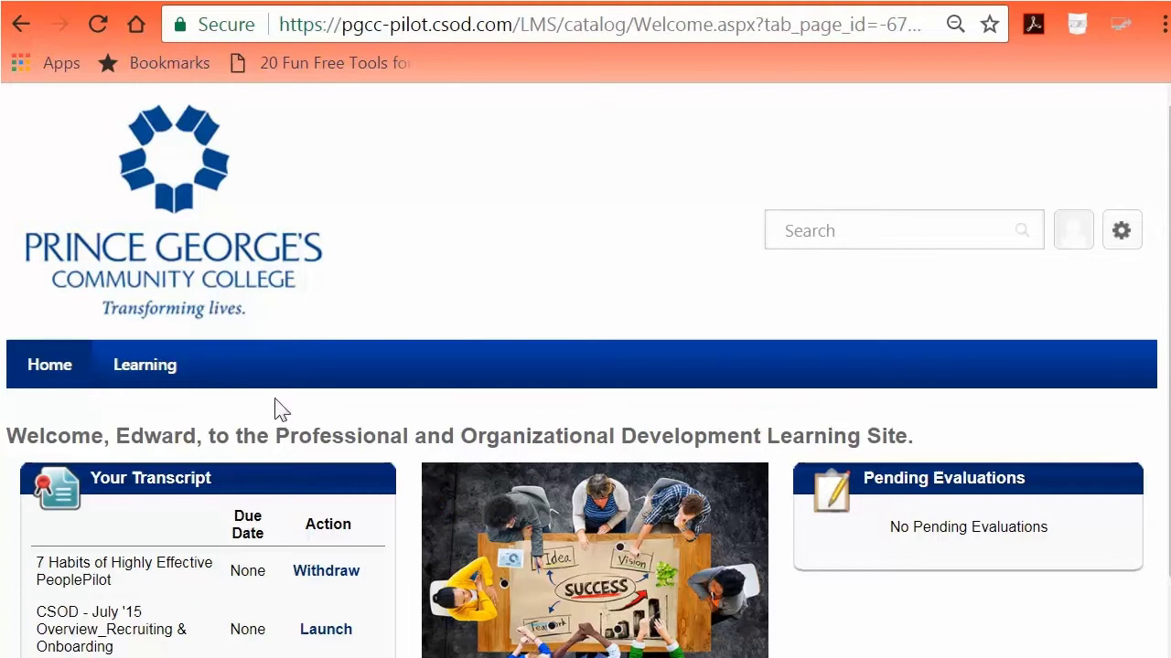
mouse_move(158, 373)
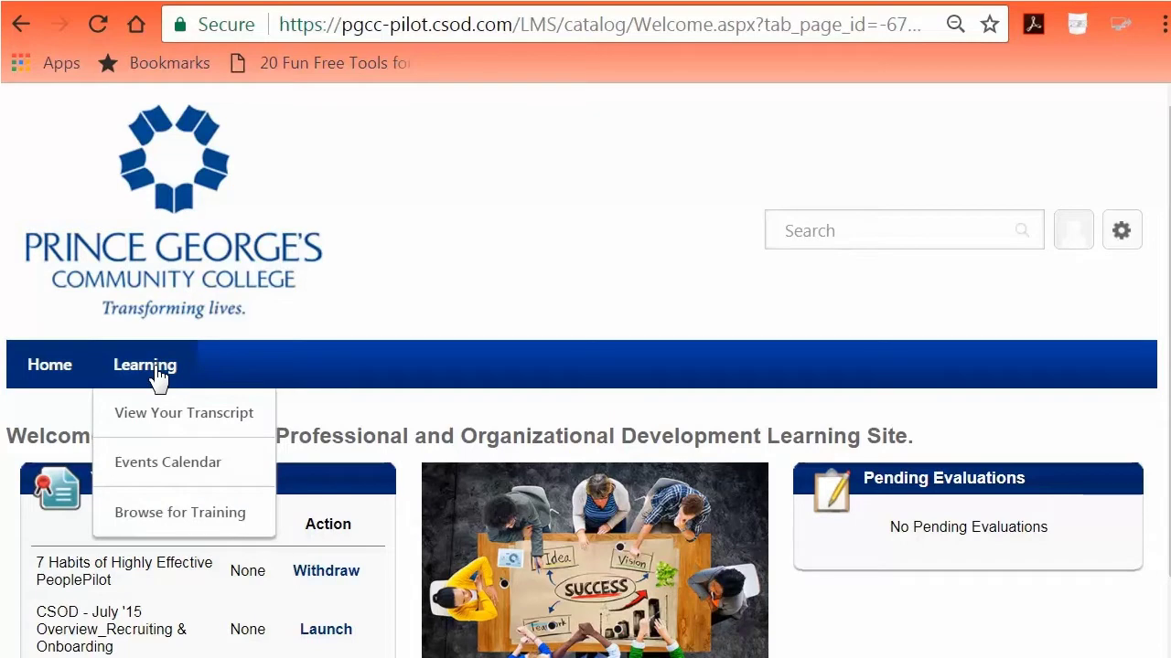
- From the transcript, withdraw from the 9/13/2017 7 Habits PeoplePilot session, reason Cancelled Day of Class
click(173, 417)
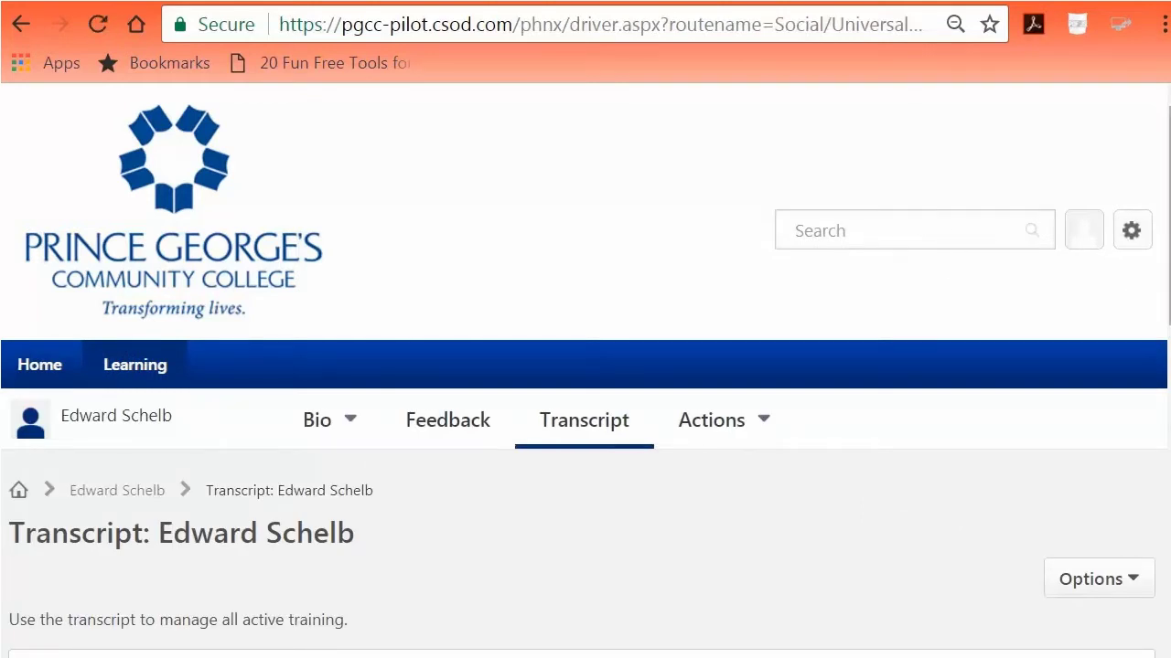
scroll(1165, 319, down, 8)
scroll(586, 366, down, 1)
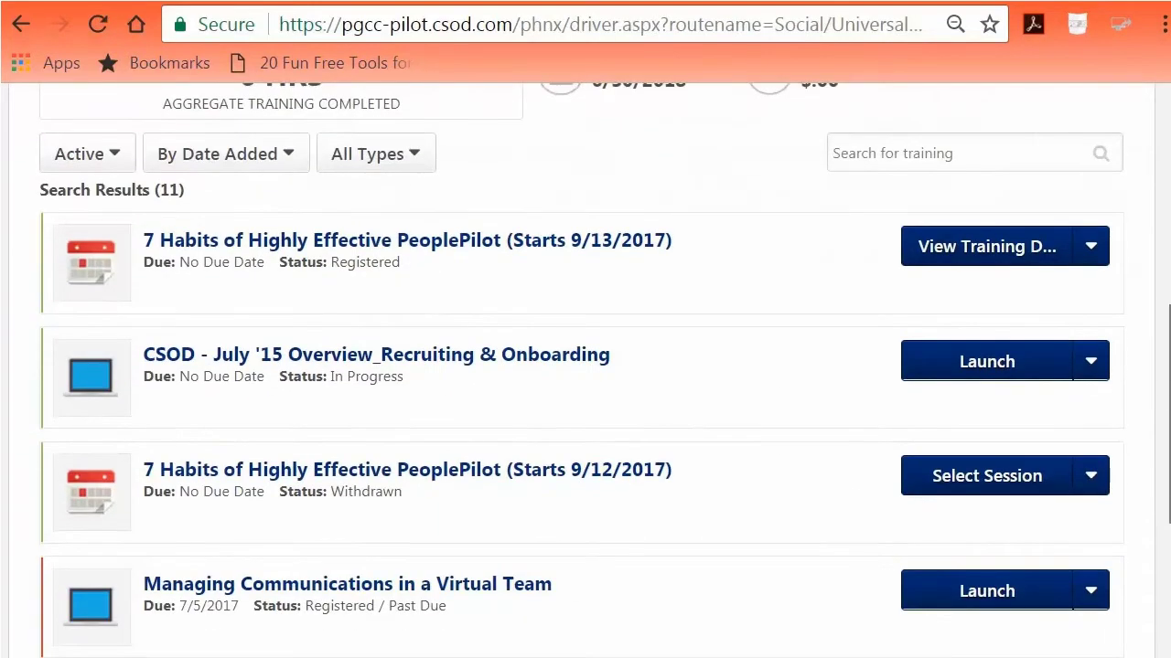
click(1090, 247)
click(991, 294)
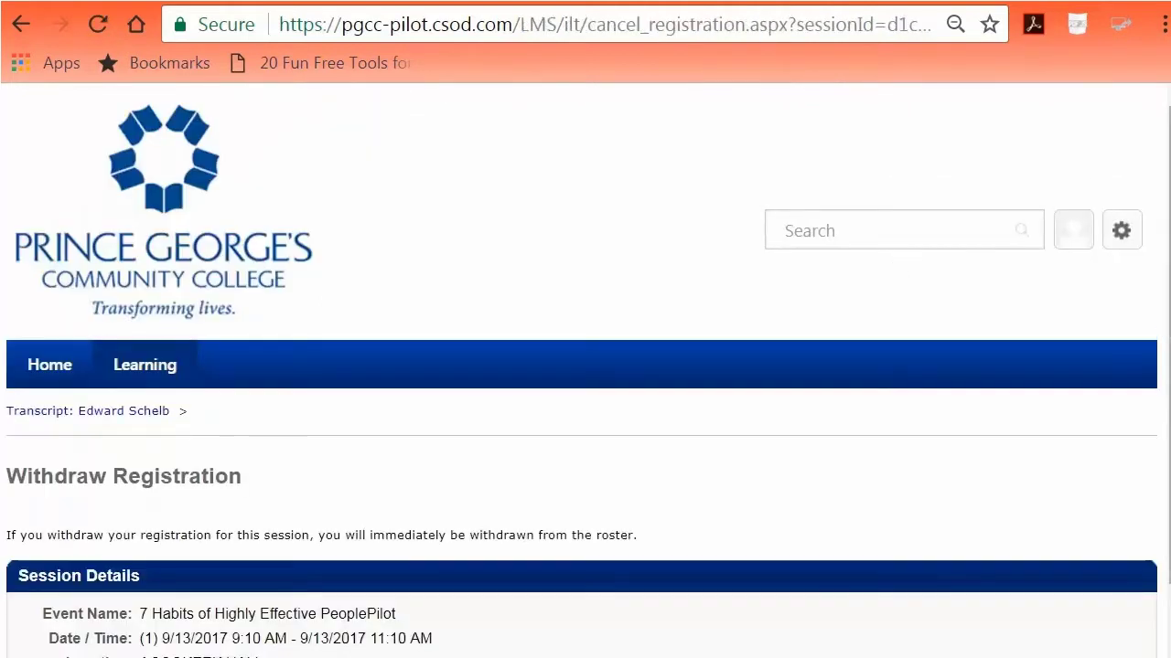
scroll(585, 366, down, 3)
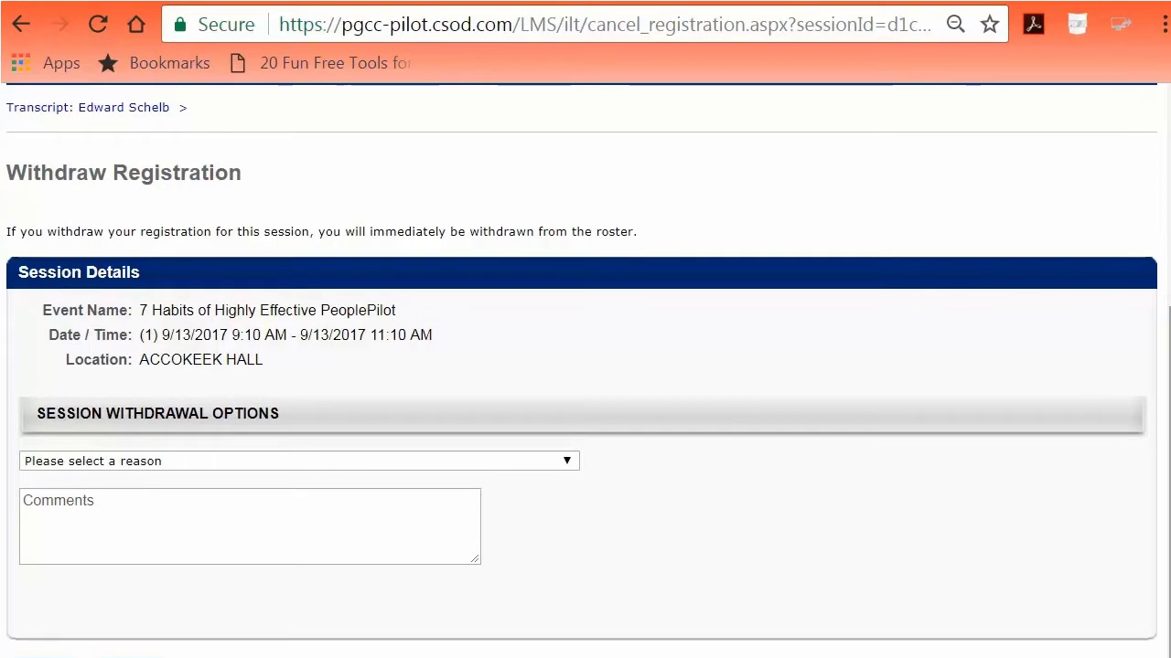
click(567, 462)
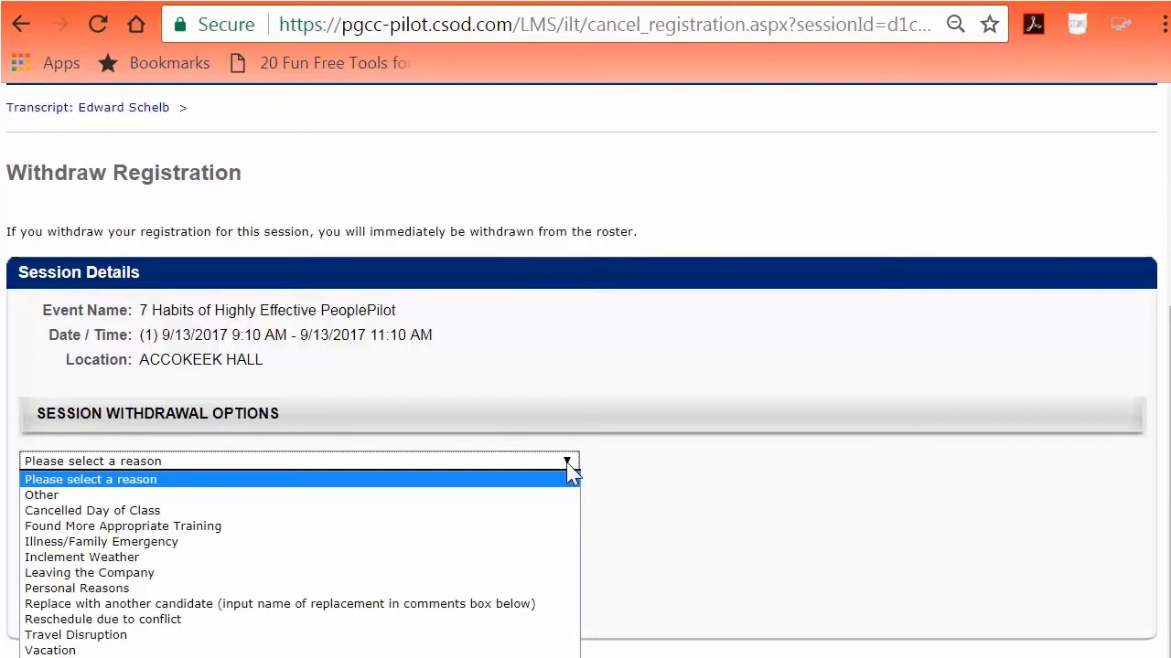
click(560, 514)
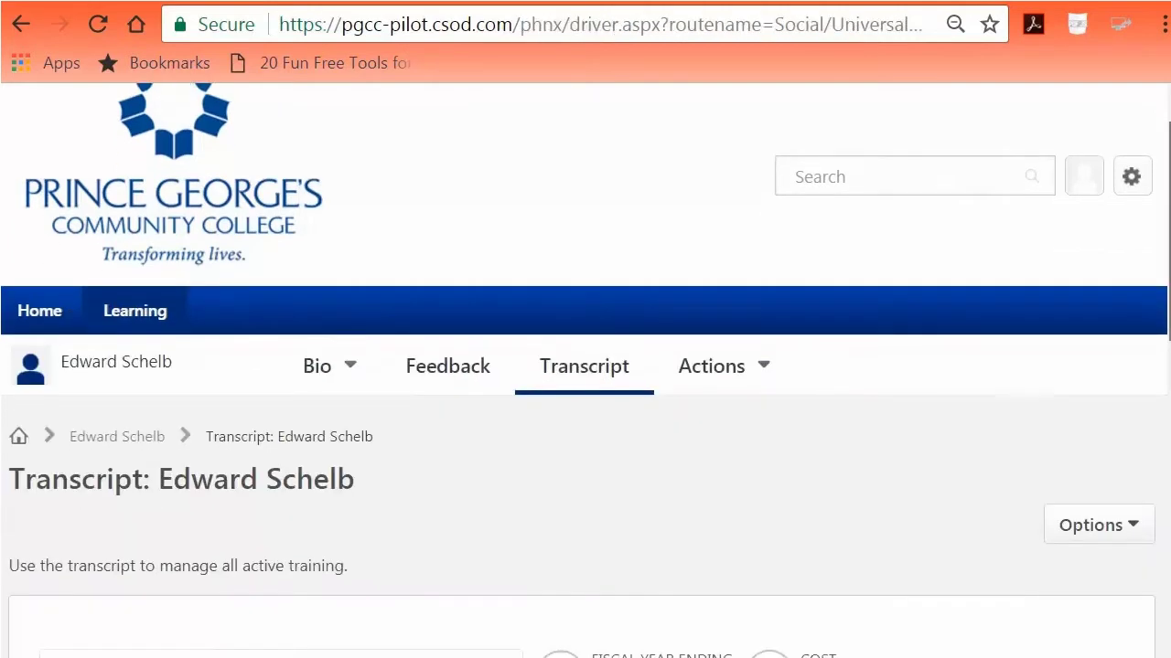
- Reload the home page's Your Transcript summary to show the completed 7 Habits withdrawal
scroll(1154, 466, down, 5)
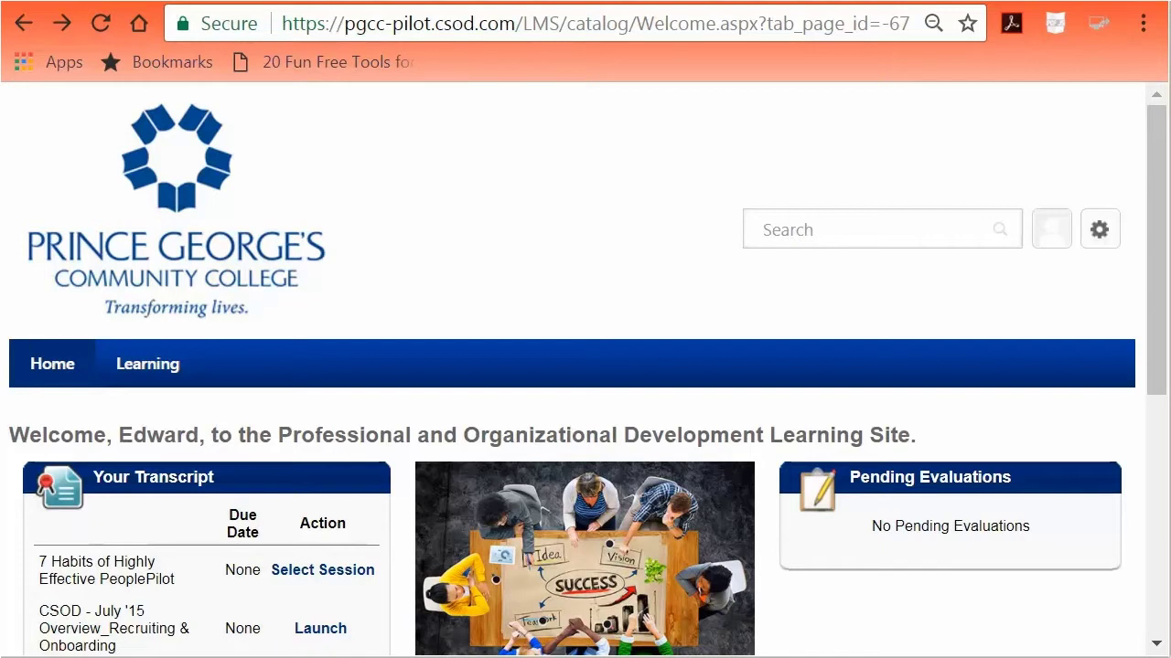
click(65, 479)
mouse_move(136, 378)
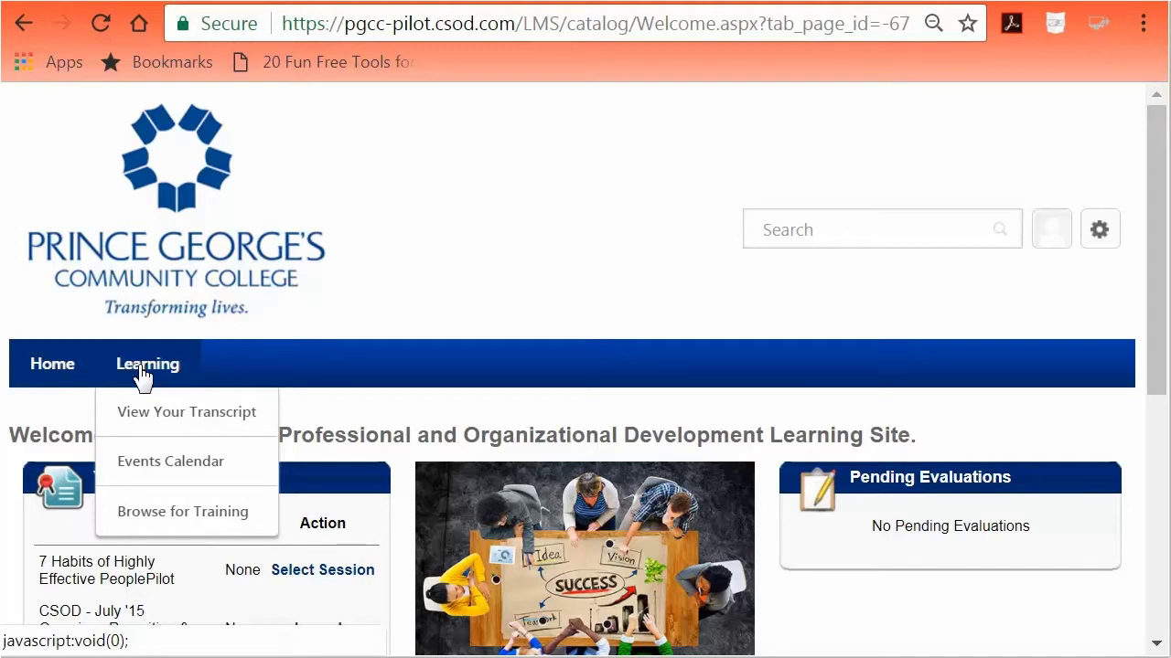
- Open the full transcript with 37 active items and show an online course's extra actions
click(168, 414)
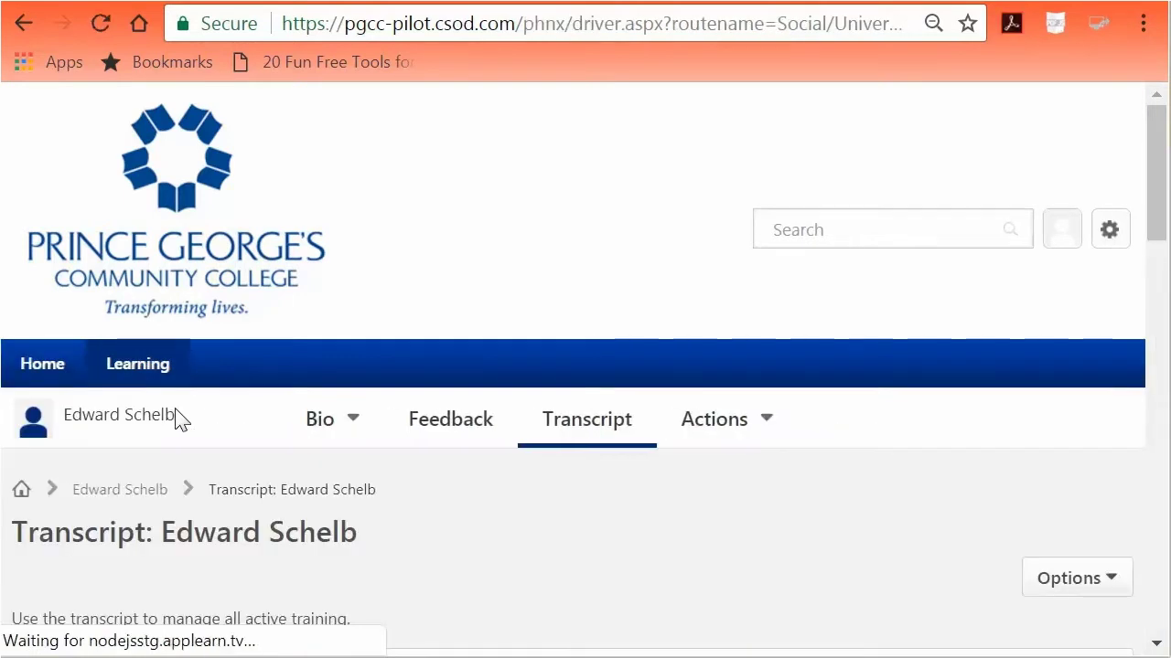
drag(1161, 203, 1165, 364)
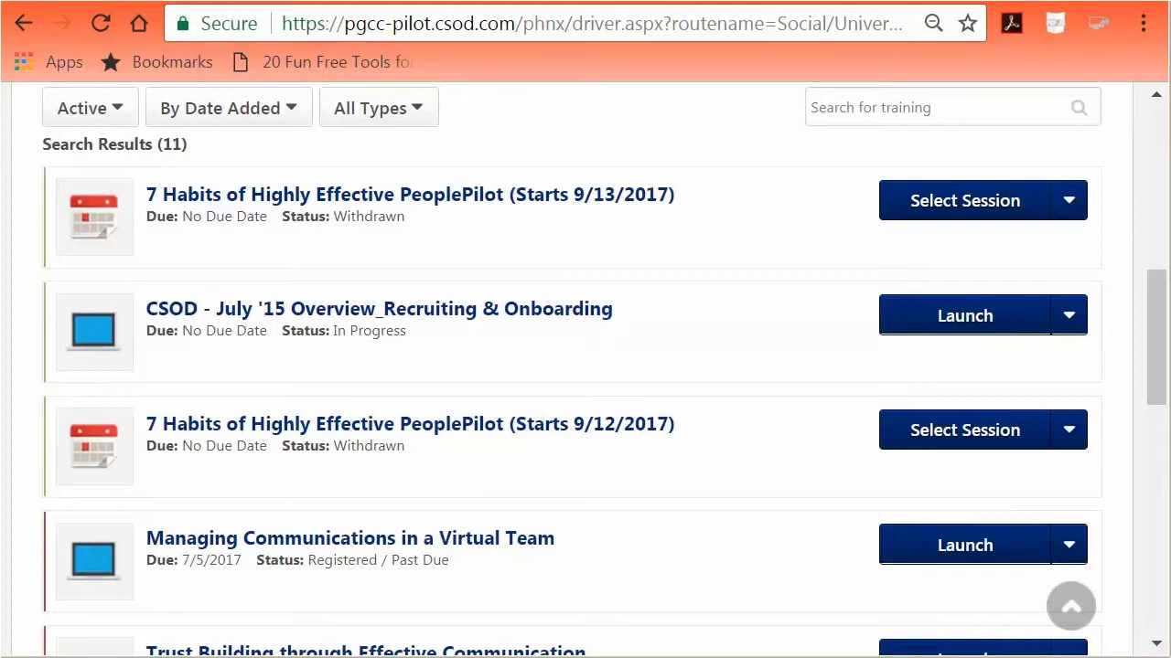
click(1069, 319)
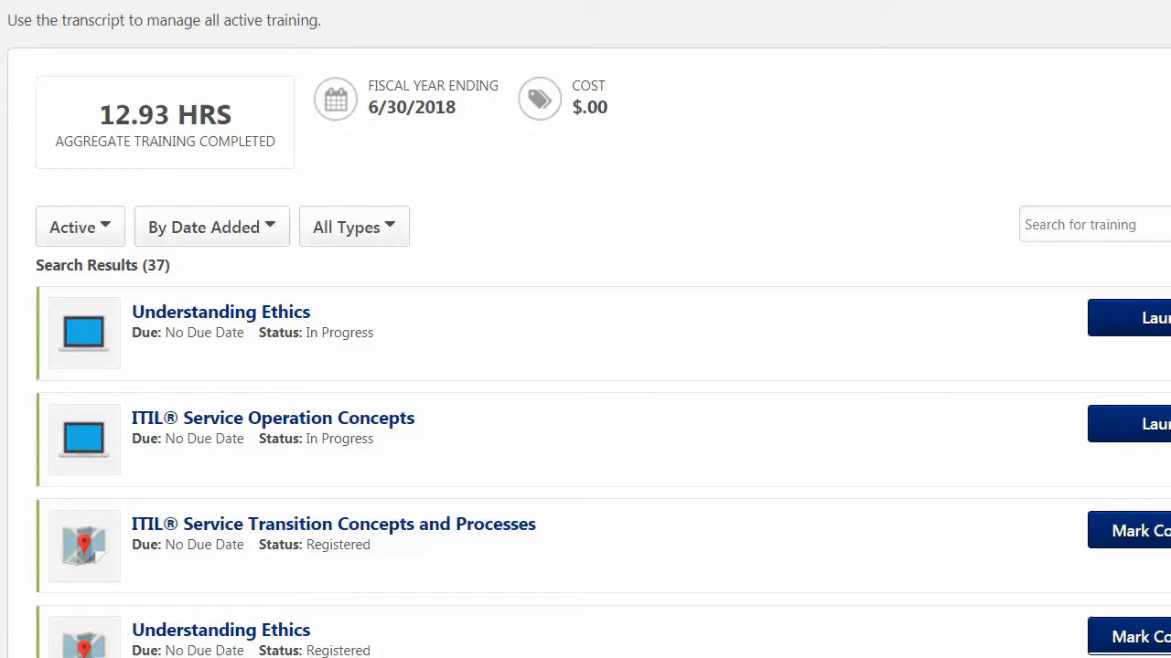
- Archive the Understanding Ethics online class from its training details, confirming Archive in the dialog
click(110, 230)
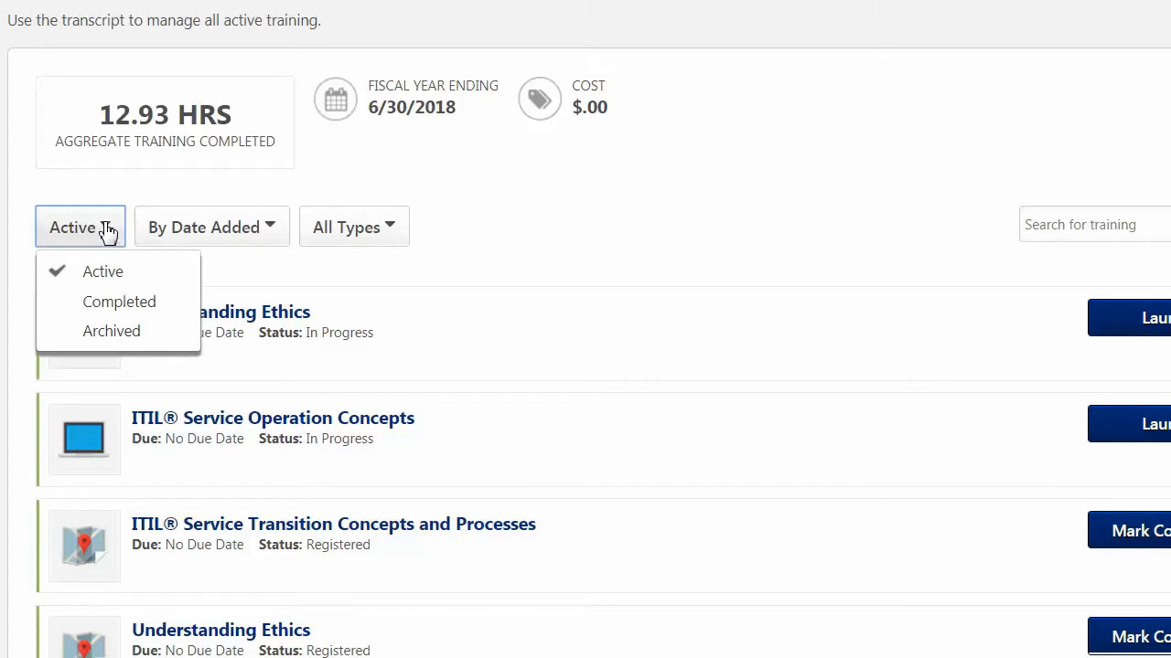
click(110, 307)
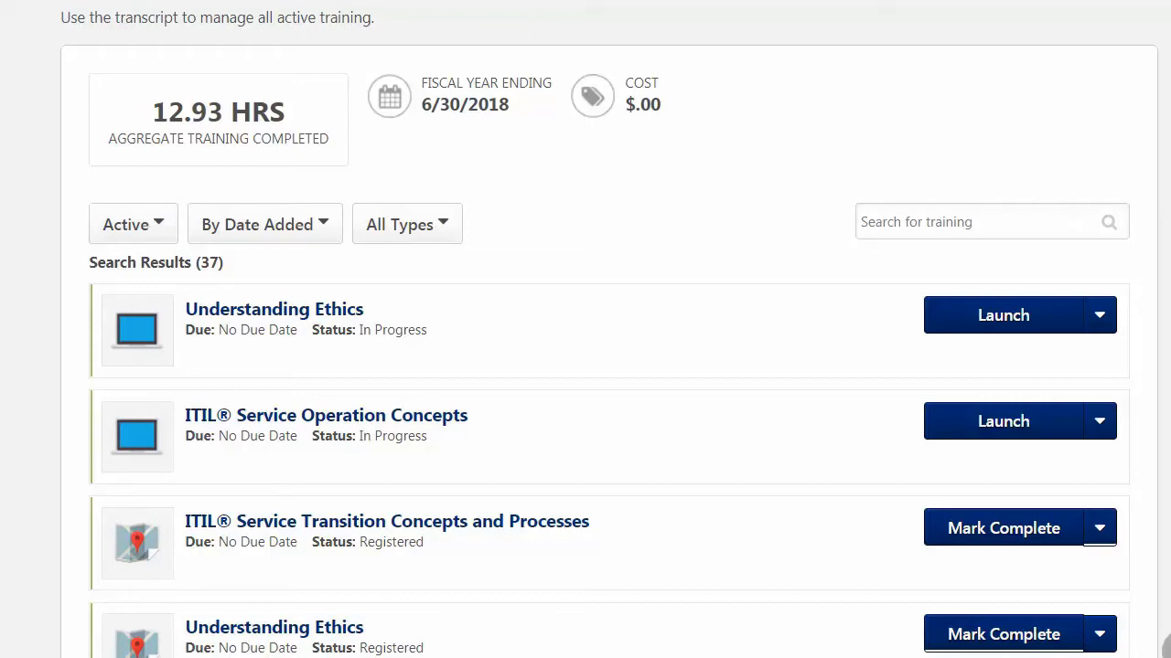
click(1099, 322)
click(1049, 391)
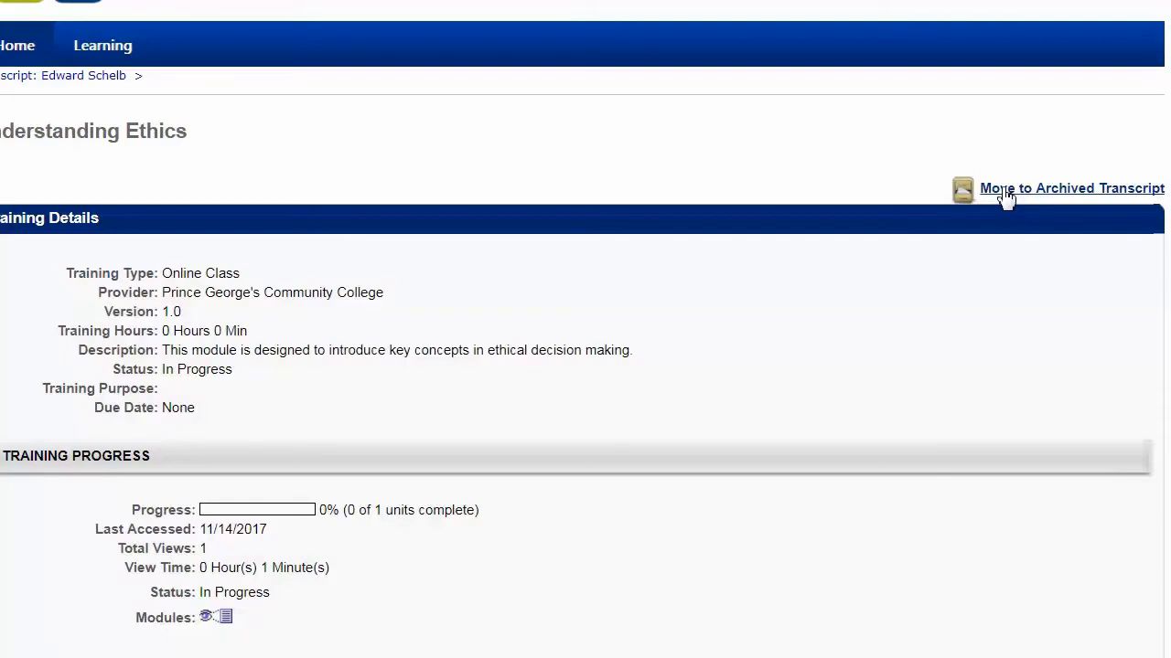
click(1006, 192)
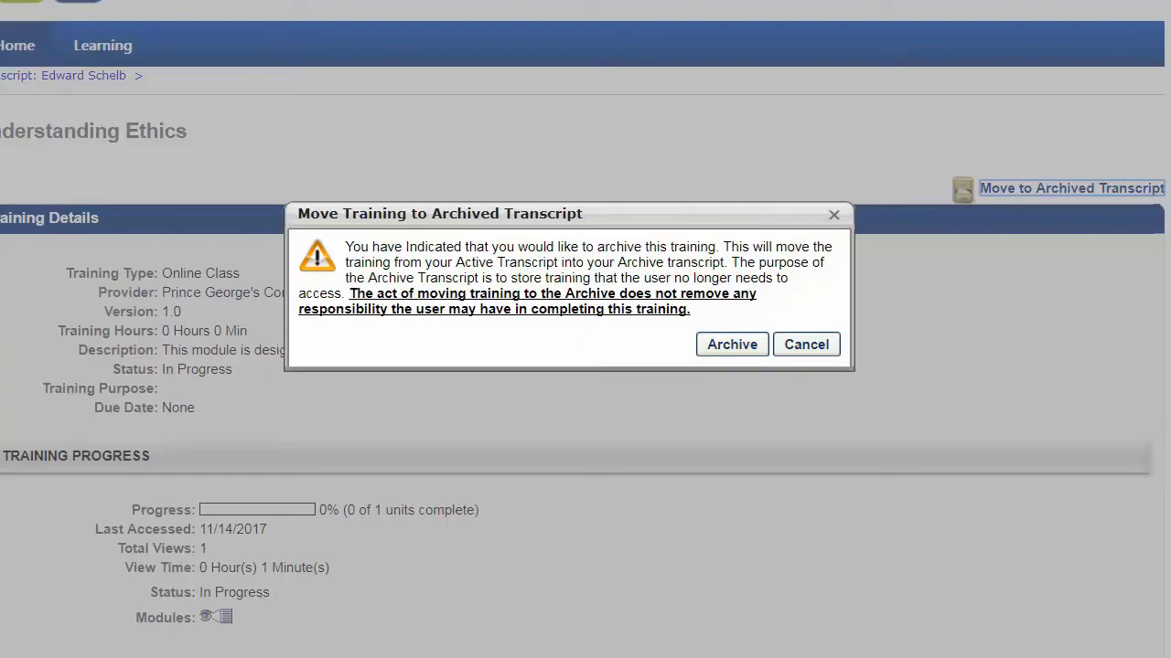
click(723, 347)
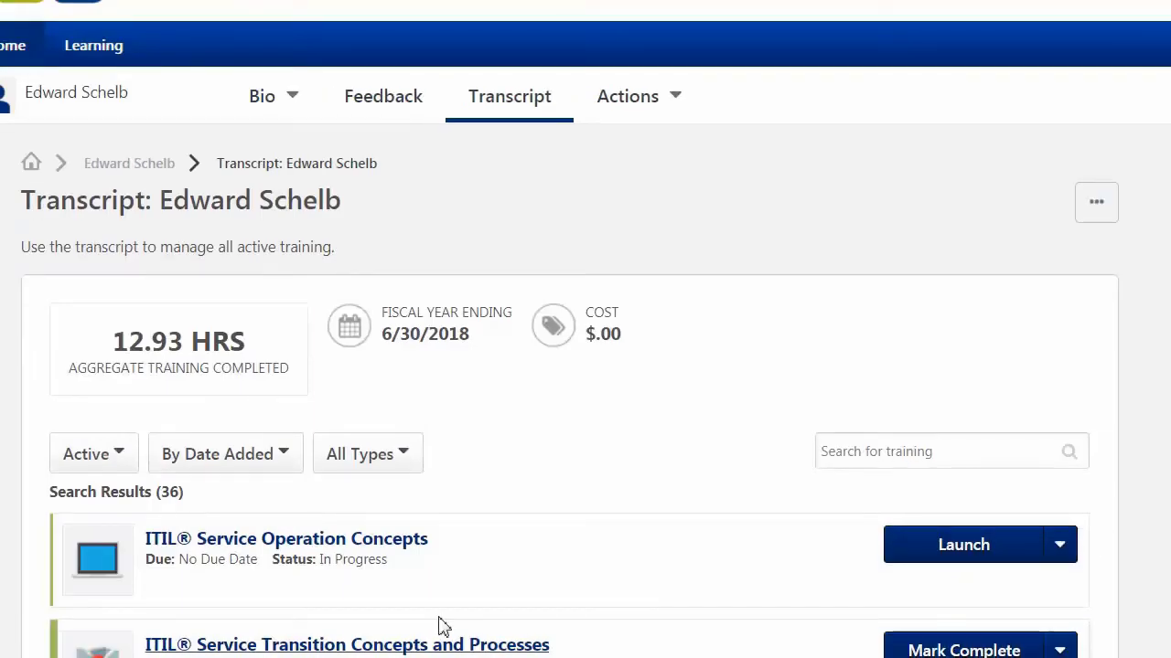
click(128, 454)
- Filter the transcript status to Archived and scroll through the four archived courses
click(122, 558)
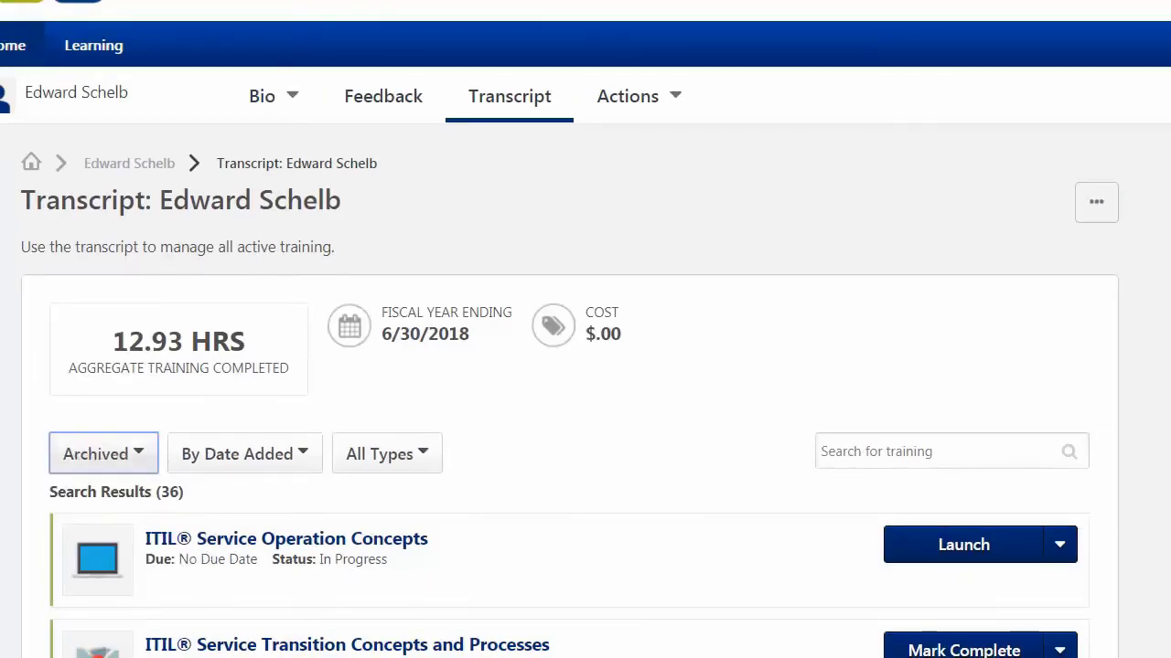
scroll(586, 365, down, 4)
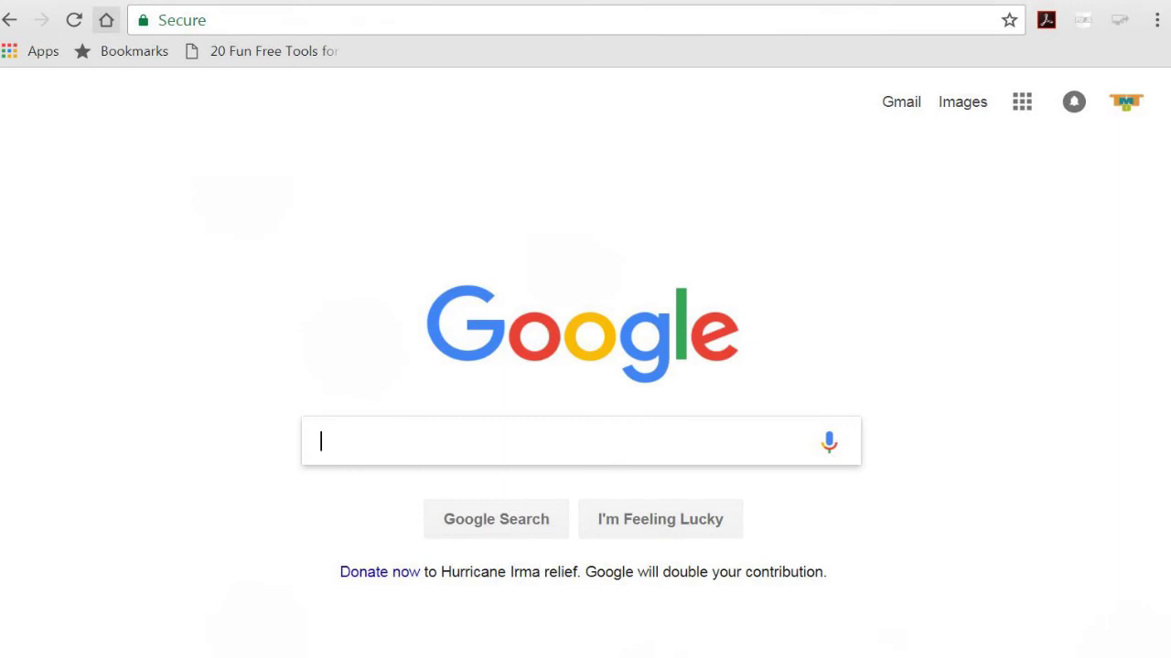
text(https://pgcc.csod)
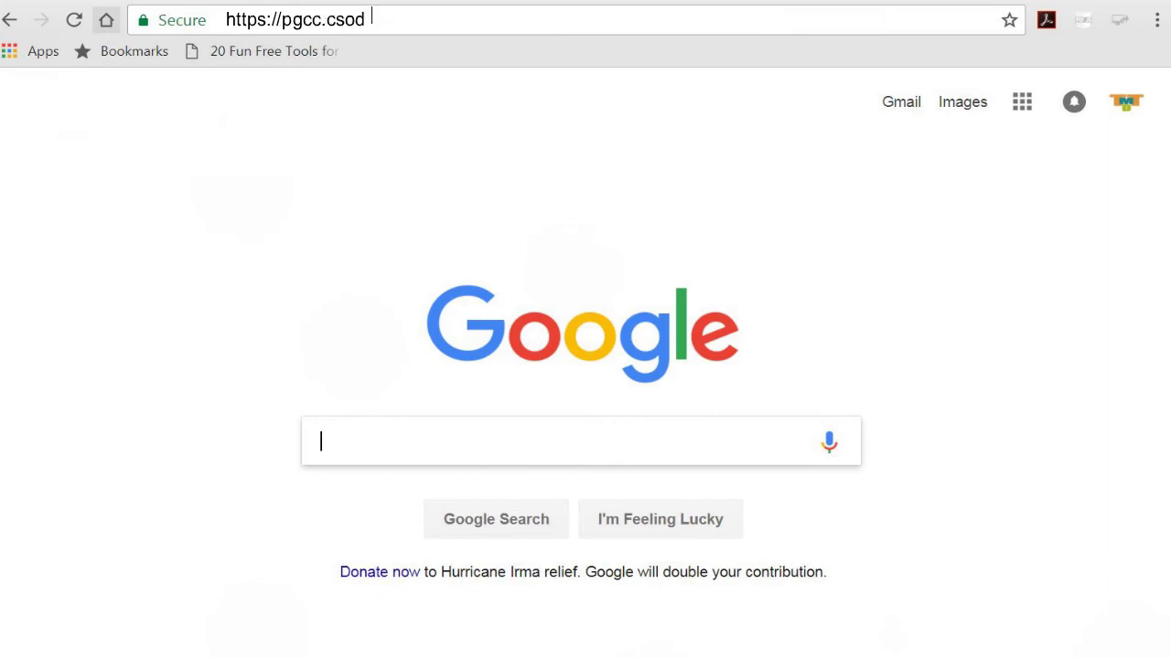
text(.com/samldef)
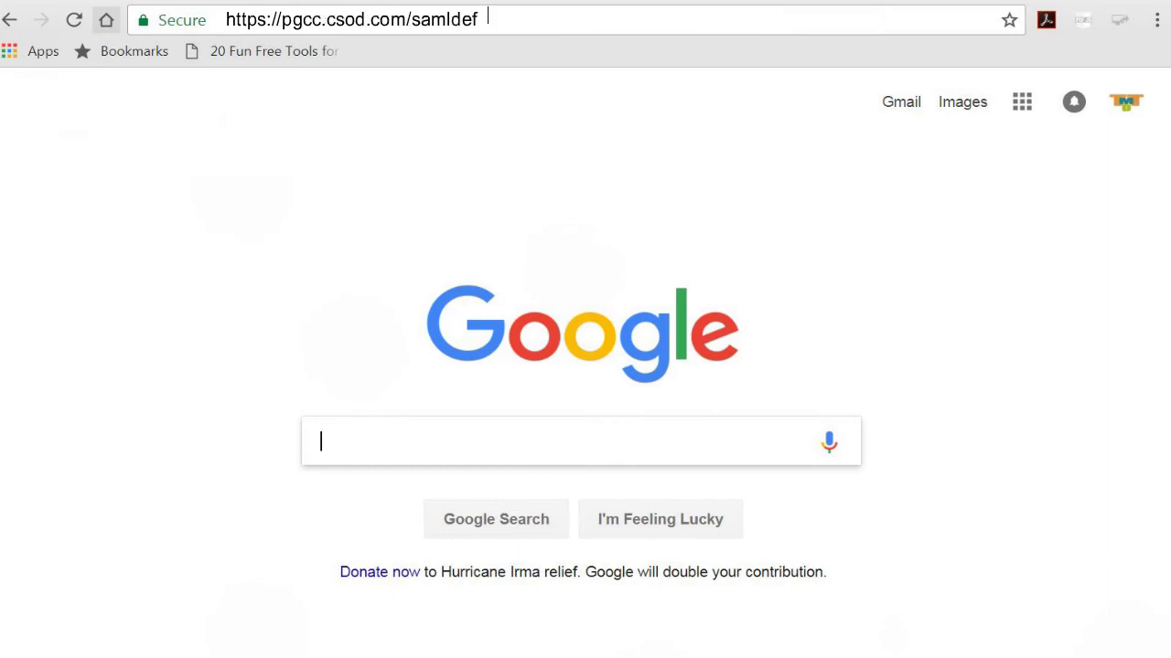
text(ault.aspx?ouid=2)
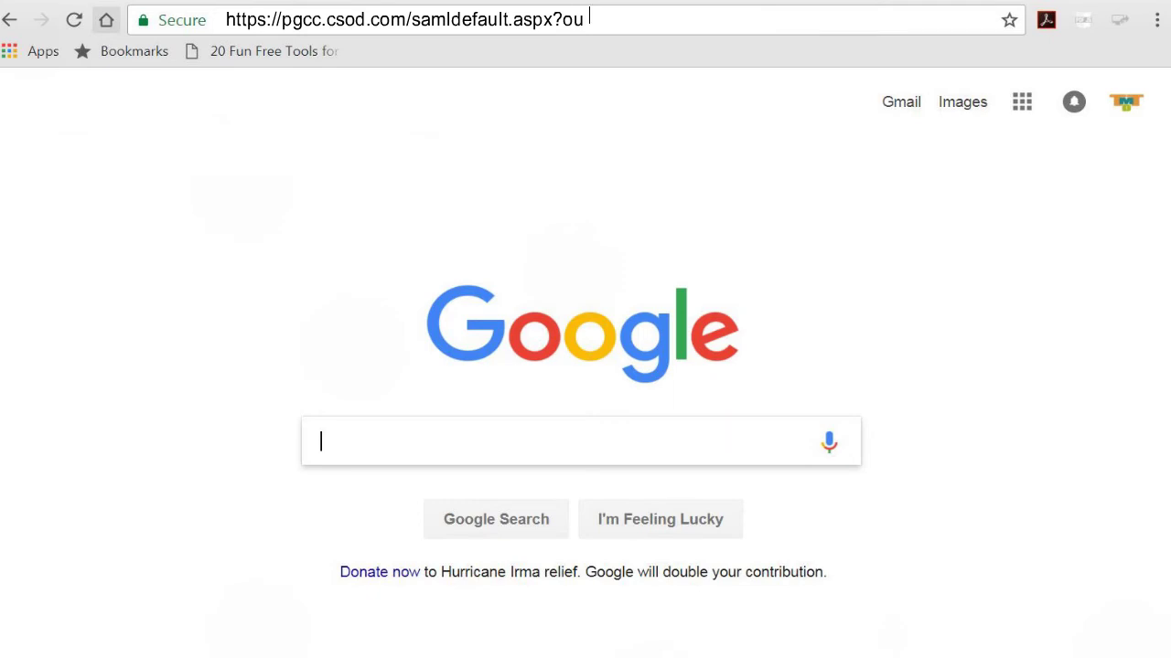